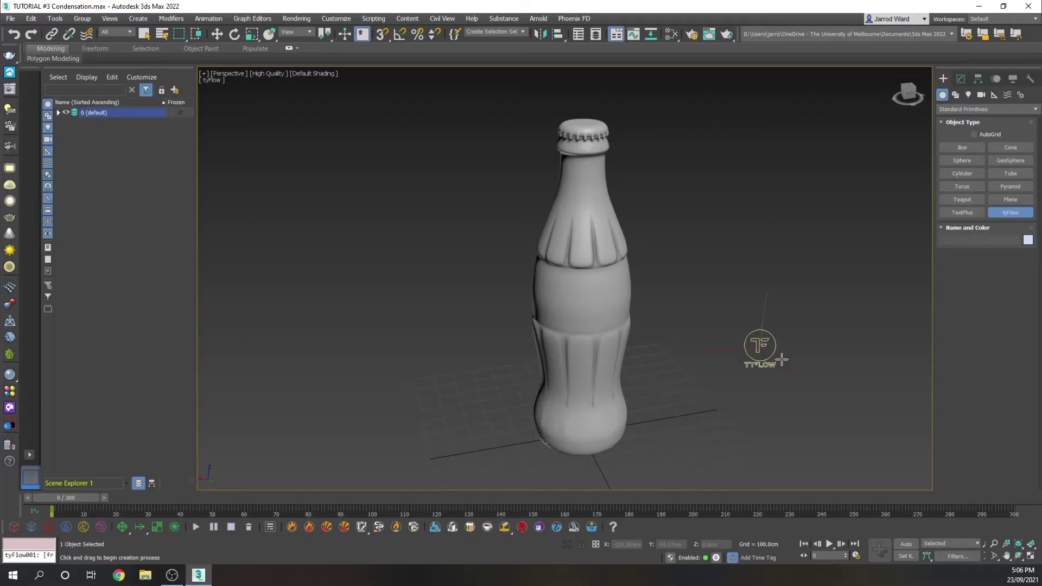
Create a tyFlow object and open its editor, resized so the bottle stays visible.
{"action": "left_click", "coordinate": [961, 79]}
{"action": "left_click", "coordinate": [995, 239]}
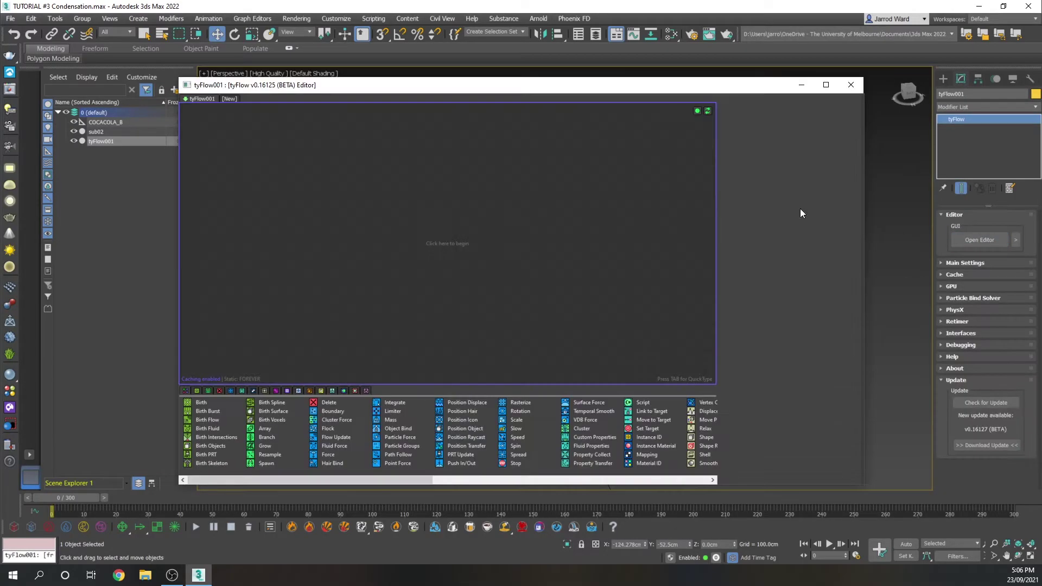
{"action": "left_click_drag", "start_coordinate": [863, 272], "coordinate": [474, 272]}
{"action": "left_click_drag", "start_coordinate": [177, 279], "coordinate": [105, 278]}
Add a Birth event and set its End frame to 0.
{"action": "left_click_drag", "start_coordinate": [131, 406], "coordinate": [164, 166]}
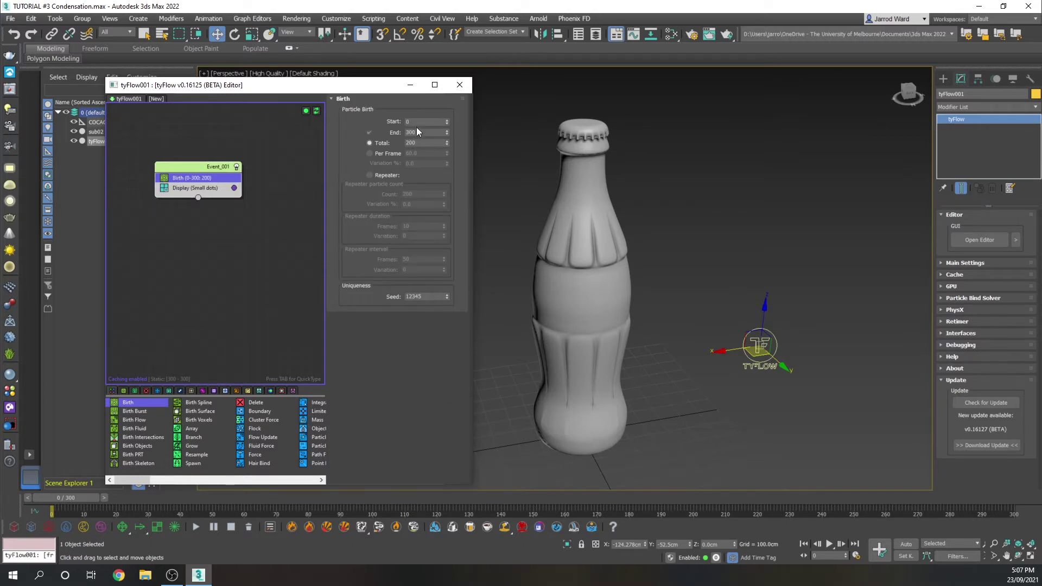
{"action": "double_click", "coordinate": [418, 133]}
{"action": "key", "text": "Tab"}
Set the Birth total to 450 and add Position Object into Event_001, deleting the leftover event.
{"action": "left_click", "coordinate": [217, 182]}
{"action": "key", "text": "Tab"}
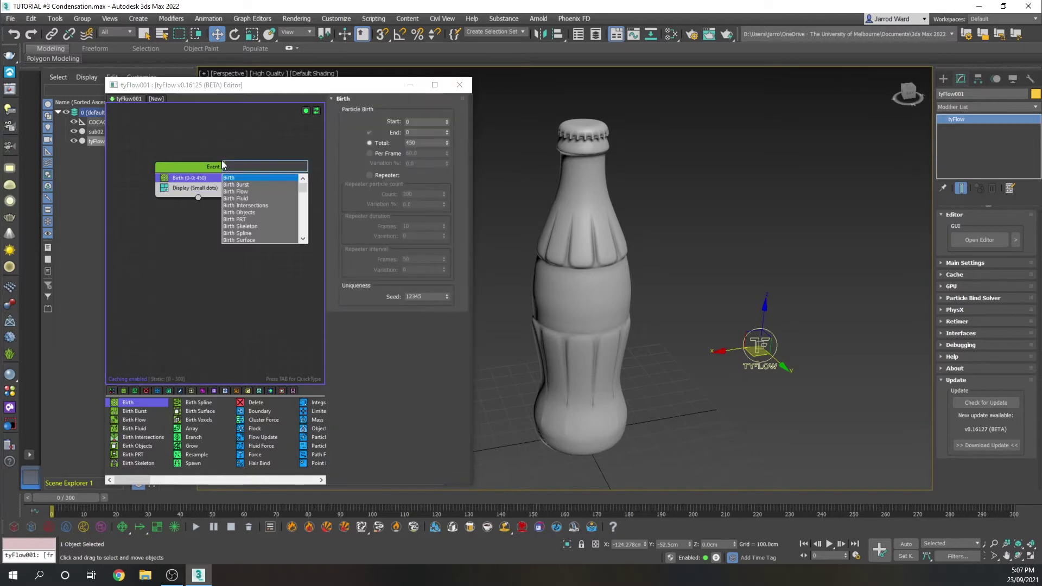
{"action": "type", "text": "po"}
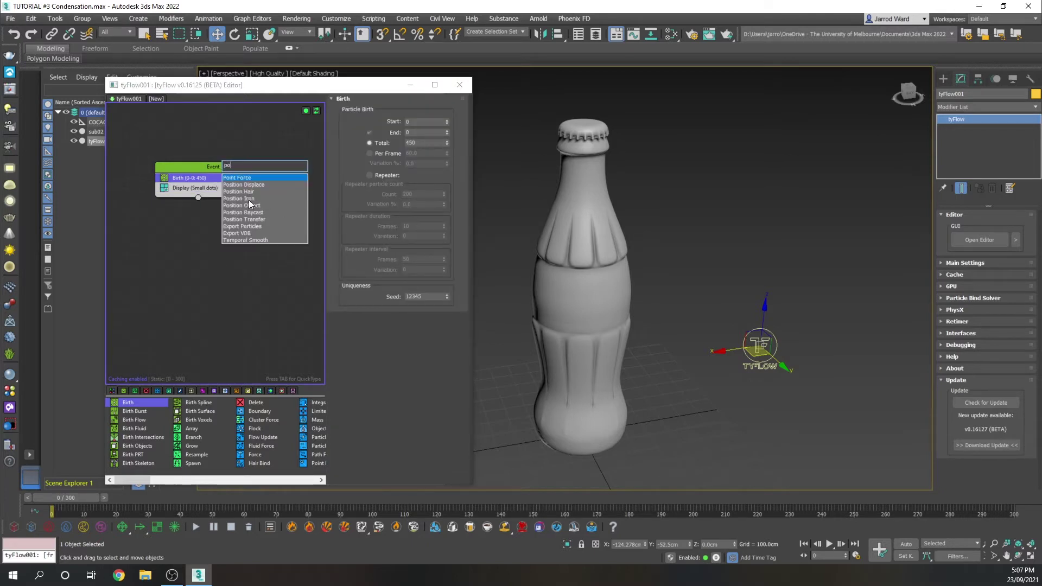
{"action": "left_click", "coordinate": [252, 207]}
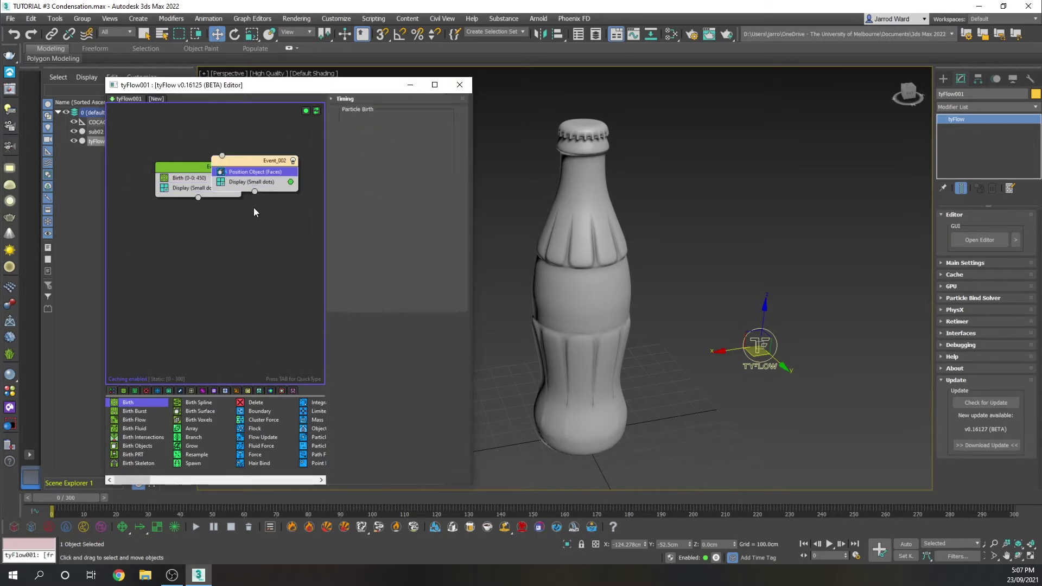
{"action": "left_click_drag", "start_coordinate": [250, 172], "coordinate": [195, 185]}
{"action": "left_click", "coordinate": [260, 172]}
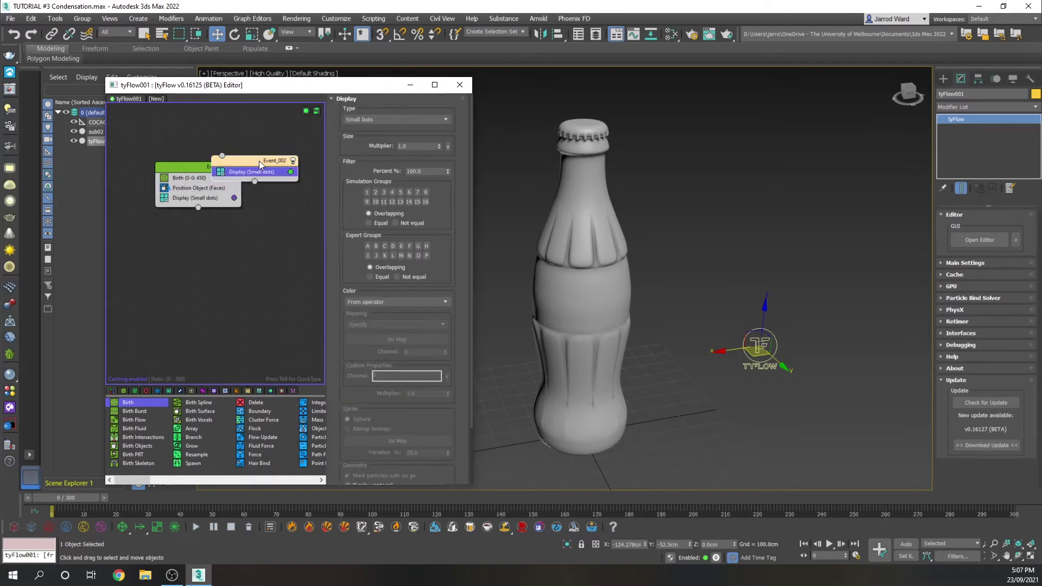
{"action": "key", "text": "Delete"}
Pick the bottle sub02 as the Position Object emitter surface.
{"action": "left_click", "coordinate": [210, 187]}
{"action": "left_click", "coordinate": [377, 217]}
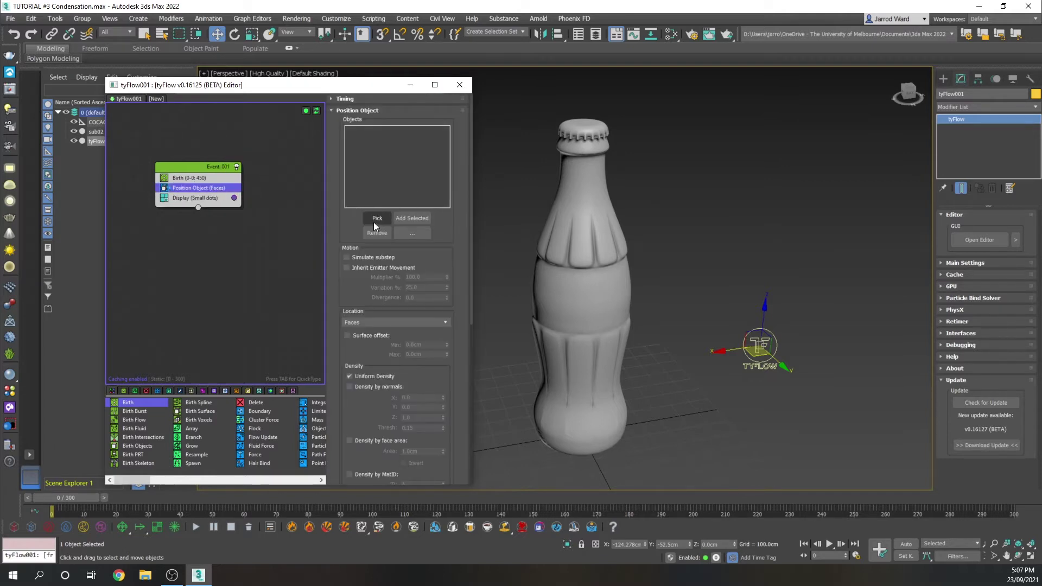
{"action": "left_click", "coordinate": [612, 250]}
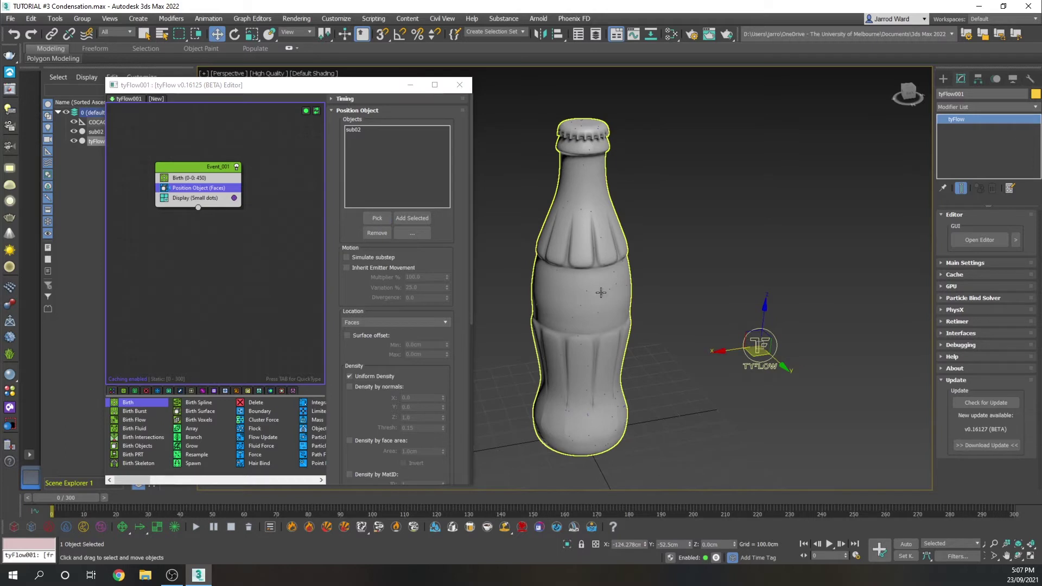
{"action": "left_click", "coordinate": [212, 190]}
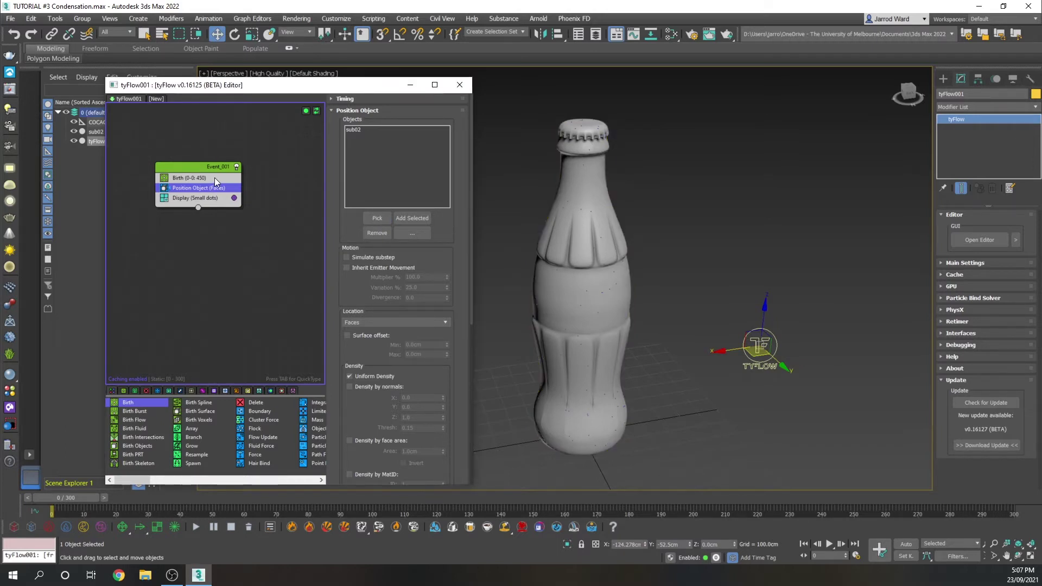
Add a Force operator with gravity strength -0.05cm.
{"action": "key", "text": "Tab"}
{"action": "type", "text": "for"}
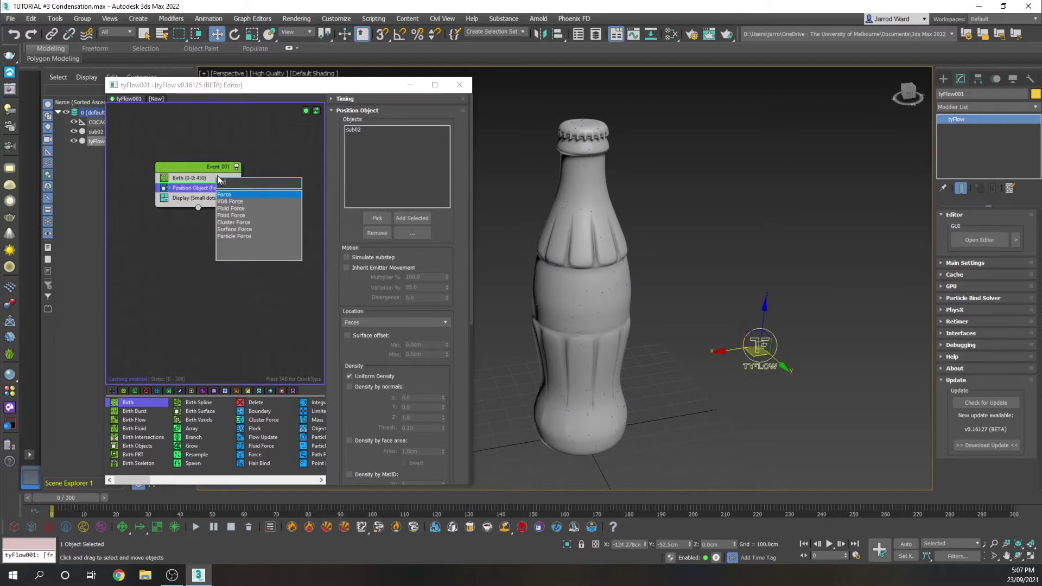
{"action": "key", "text": "Return"}
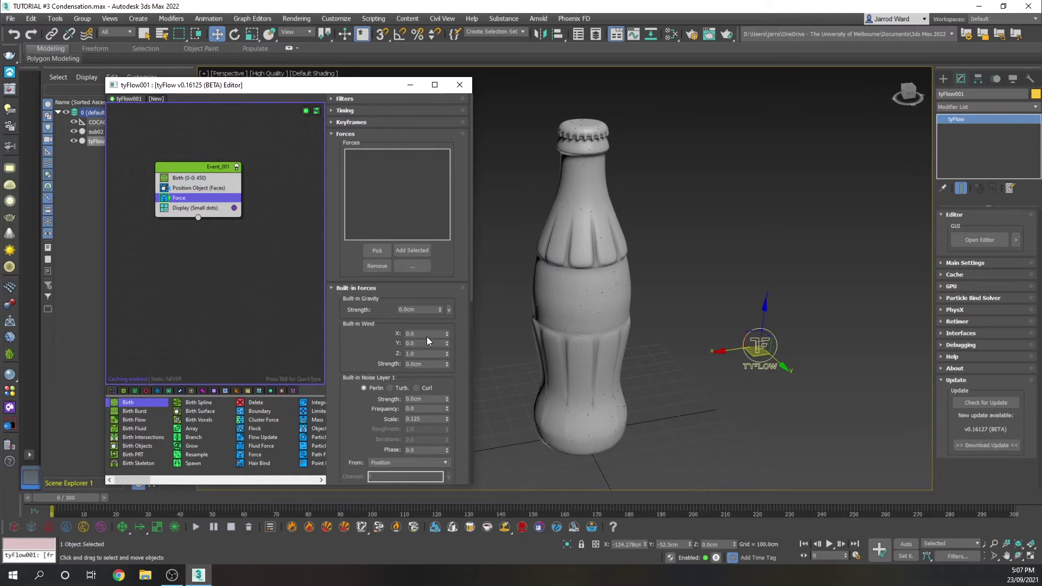
{"action": "left_click", "coordinate": [414, 310]}
{"action": "type", "text": "-0"}
{"action": "key", "text": "Return"}
Switch the Force noise to turbulence with strength 0.02cm and scale 12.1.
{"action": "left_click", "coordinate": [390, 389]}
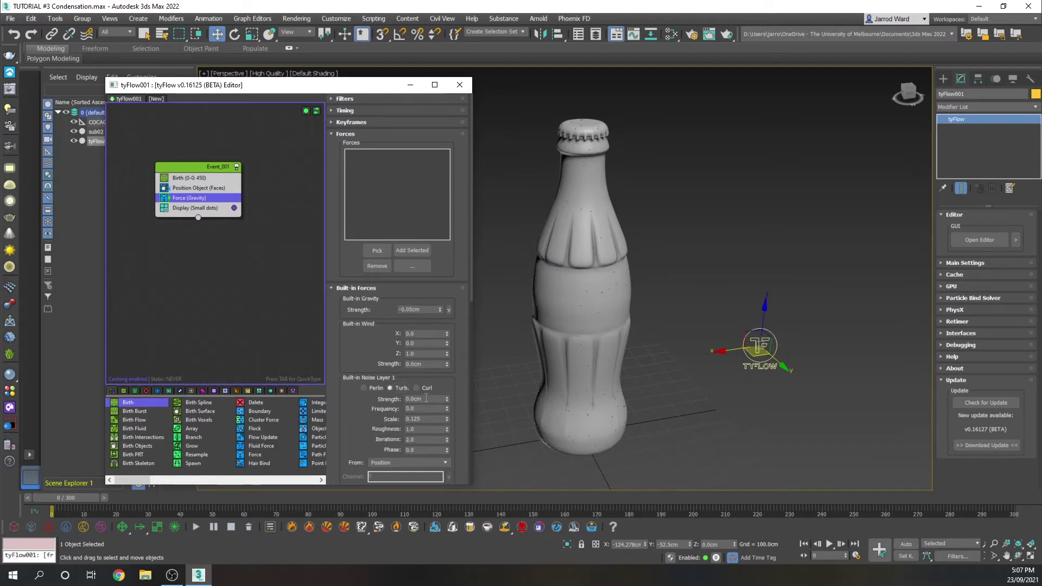
{"action": "double_click", "coordinate": [426, 398]}
{"action": "type", "text": ".02"}
{"action": "double_click", "coordinate": [425, 419]}
{"action": "type", "text": "12.1"}
{"action": "double_click", "coordinate": [437, 429]}
{"action": "mouse_move", "coordinate": [470, 289]}
{"action": "left_mouse_down"}
{"action": "mouse_move", "coordinate": [470, 318]}
{"action": "mouse_move", "coordinate": [464, 282]}
{"action": "left_mouse_up"}
Preview the simulation playback and return to the flow editor.
{"action": "left_click", "coordinate": [828, 545]}
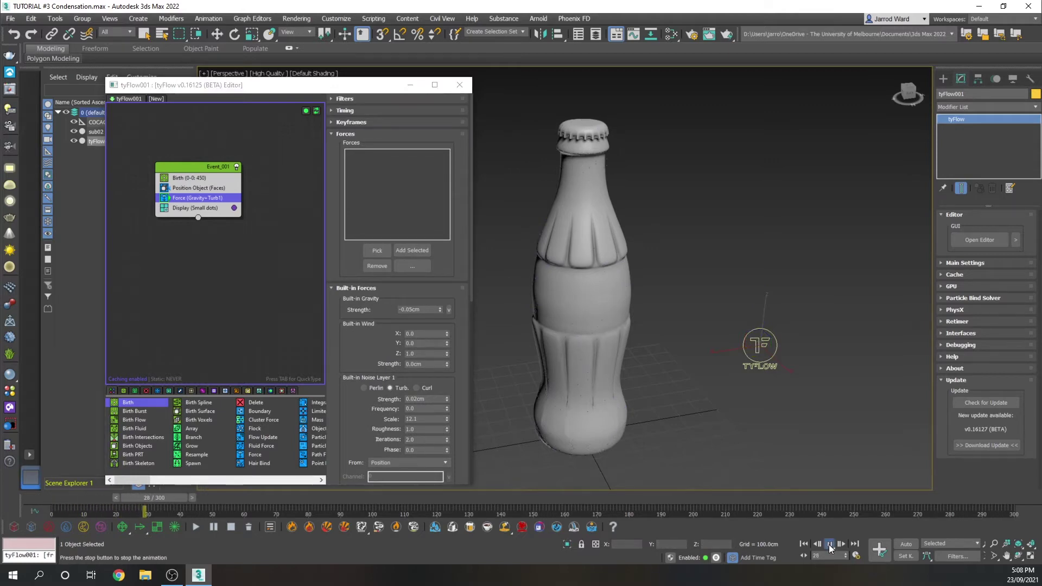
{"action": "left_click", "coordinate": [828, 545]}
{"action": "key", "text": "w"}
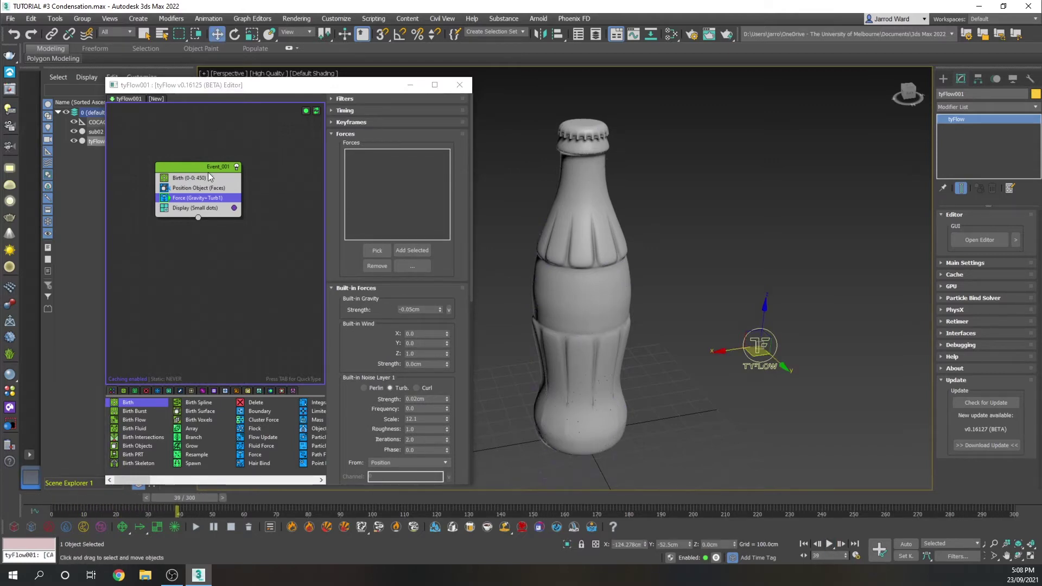
{"action": "left_click", "coordinate": [223, 200]}
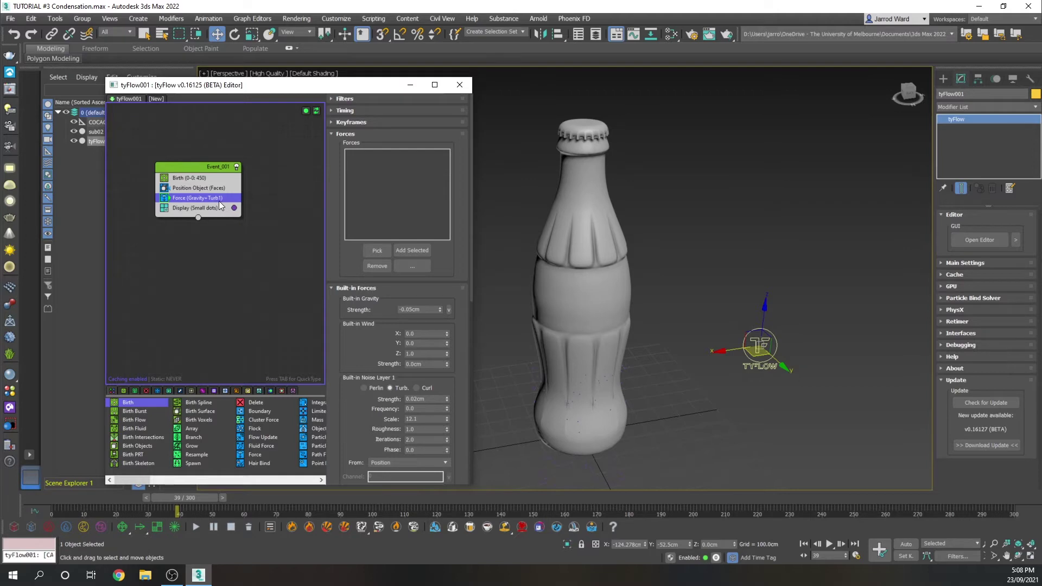
Add an Object Bind operator locking particles to the bottle's surface.
{"action": "key", "text": "Tab"}
{"action": "type", "text": "obj"}
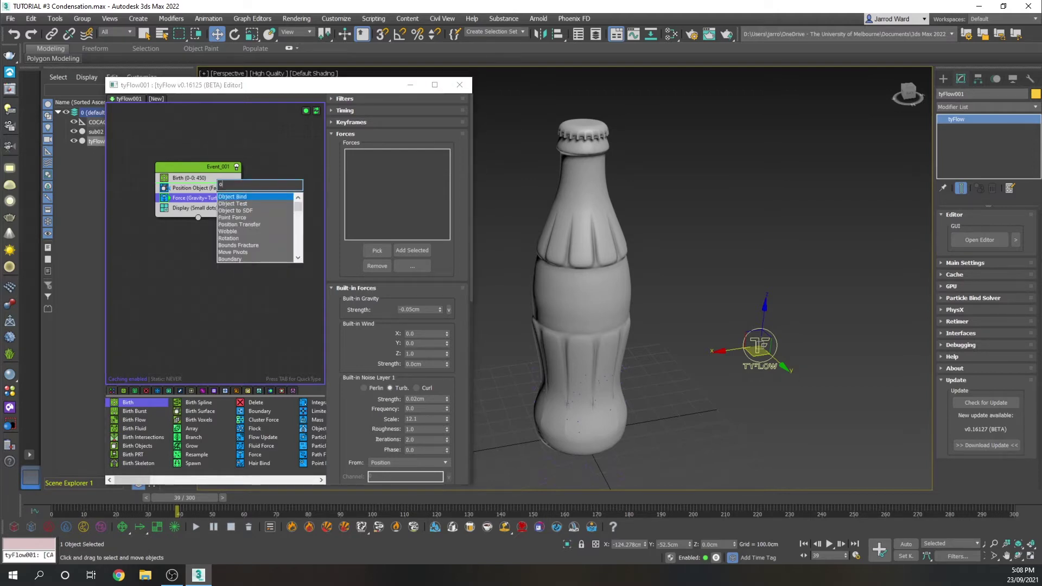
{"action": "left_click", "coordinate": [242, 199]}
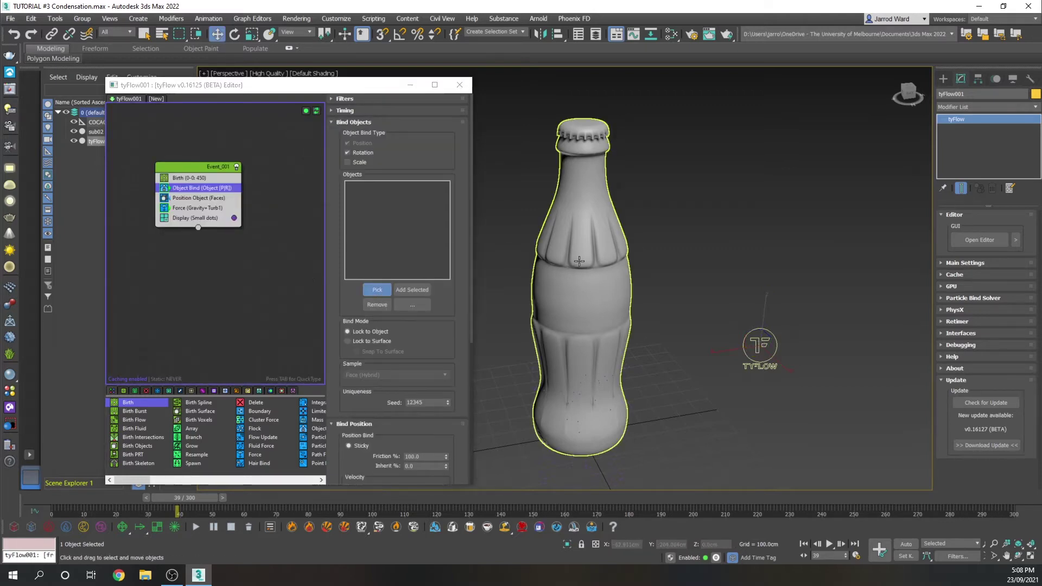
{"action": "left_click", "coordinate": [567, 271]}
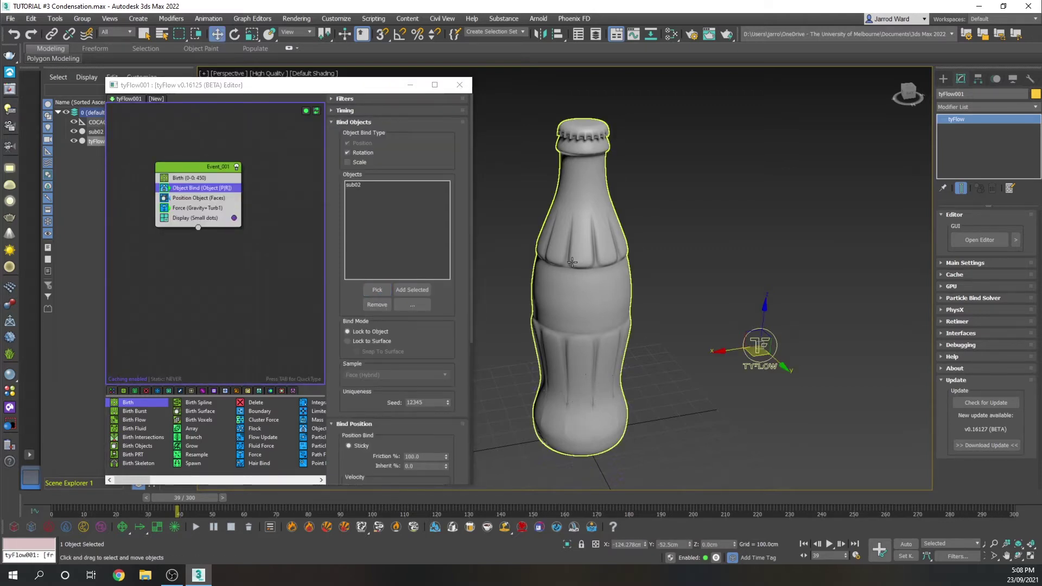
{"action": "left_click", "coordinate": [375, 342]}
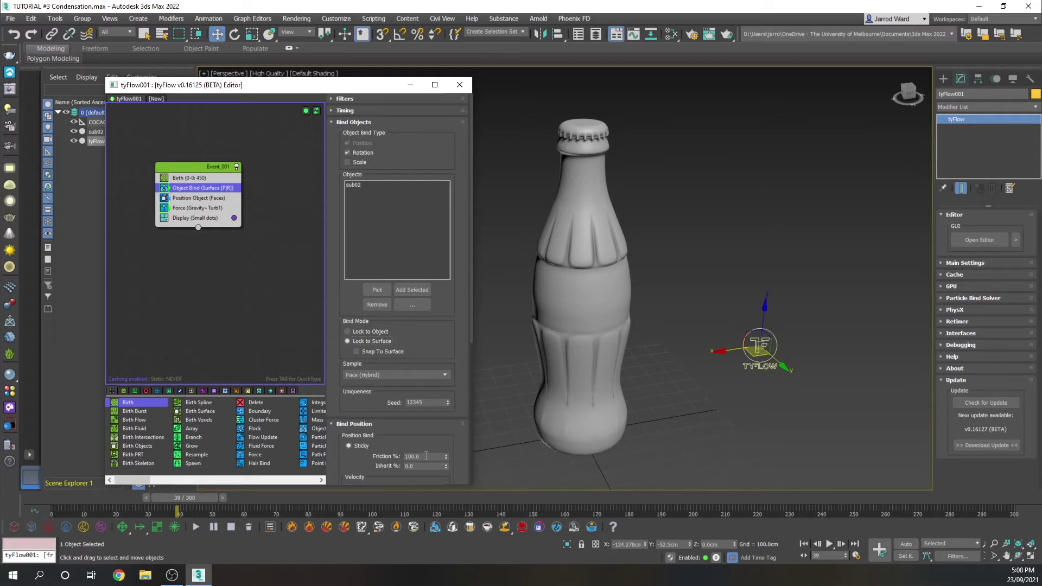
Set Object Bind friction to 10% and move it below the Force operator.
{"action": "left_click", "coordinate": [426, 456]}
{"action": "type", "text": "10"}
{"action": "key", "text": "Tab"}
{"action": "left_click", "coordinate": [805, 544]}
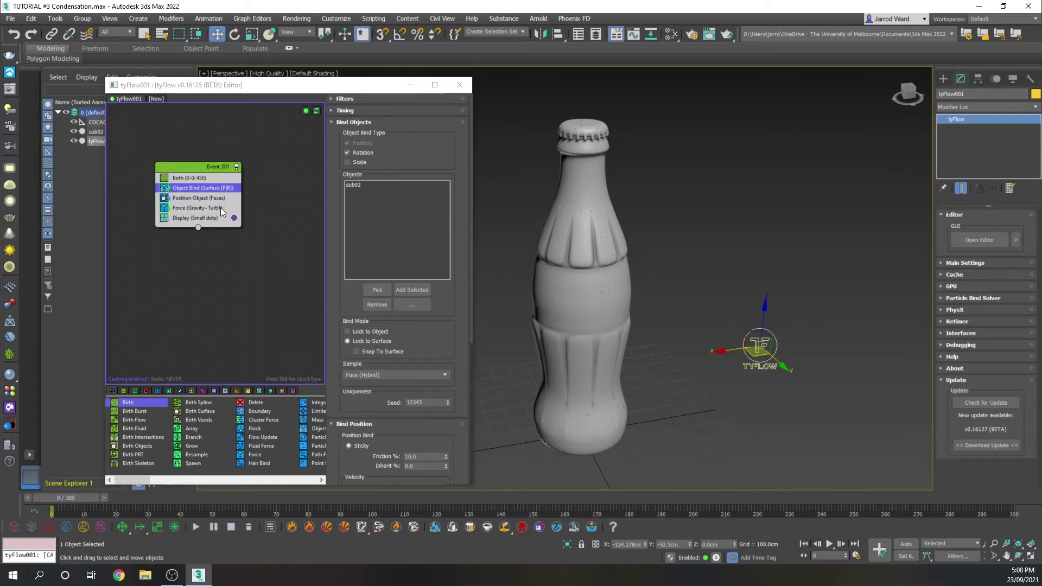
{"action": "left_click_drag", "start_coordinate": [217, 189], "coordinate": [207, 212]}
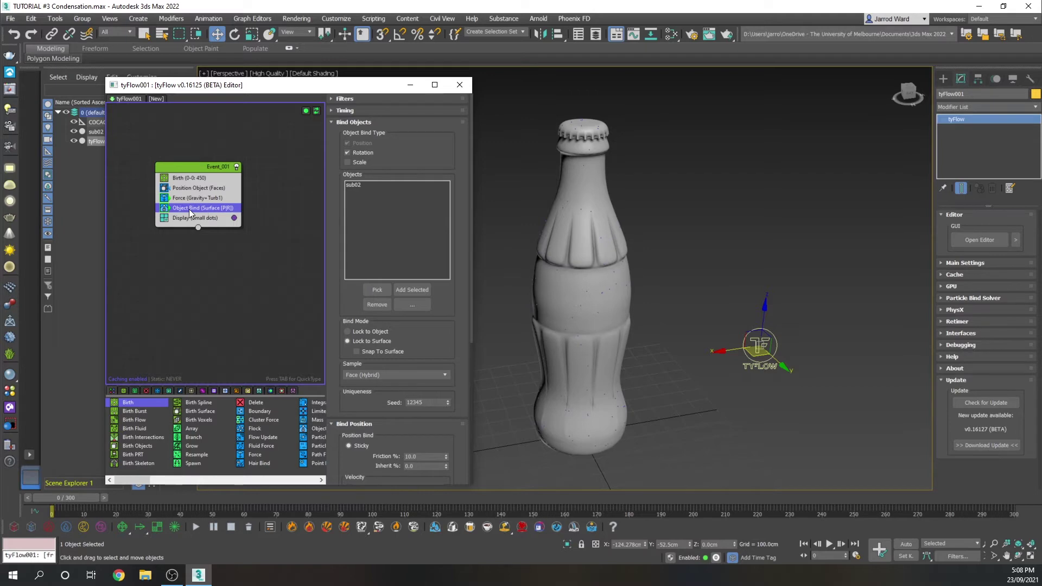
Add a Shape operator making particles 3D low-res spheres scaled to 140%.
{"action": "key", "text": "Tab"}
{"action": "type", "text": "shape"}
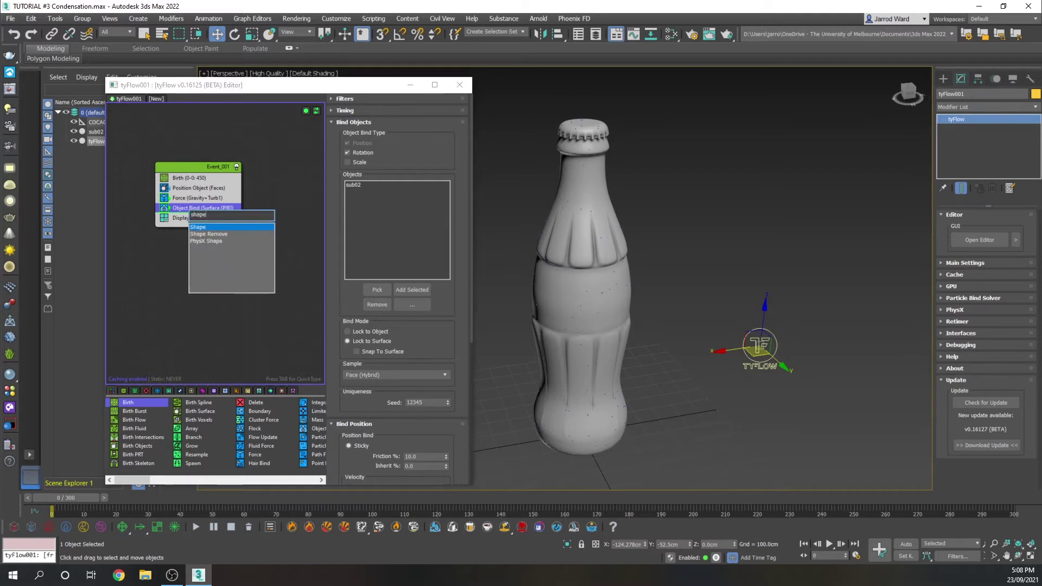
{"action": "left_click", "coordinate": [197, 228]}
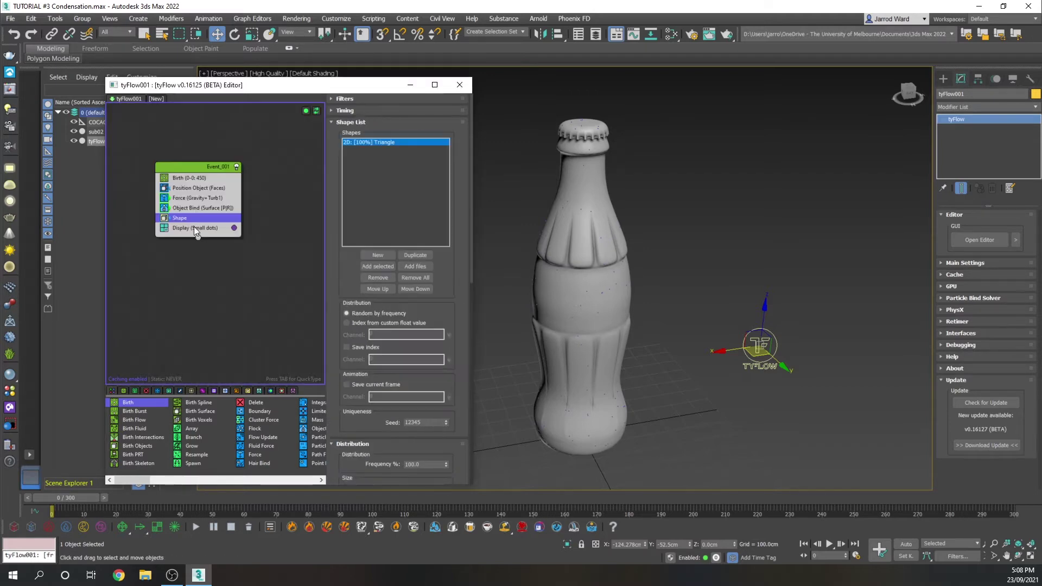
{"action": "left_click_drag", "start_coordinate": [472, 271], "coordinate": [465, 353]}
{"action": "left_click", "coordinate": [346, 392]}
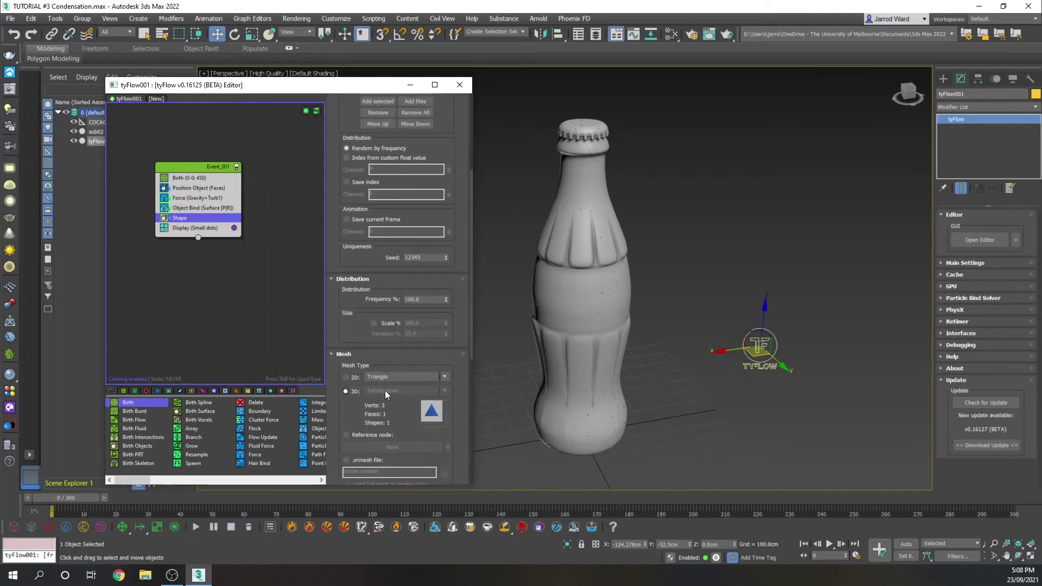
{"action": "left_click", "coordinate": [389, 391]}
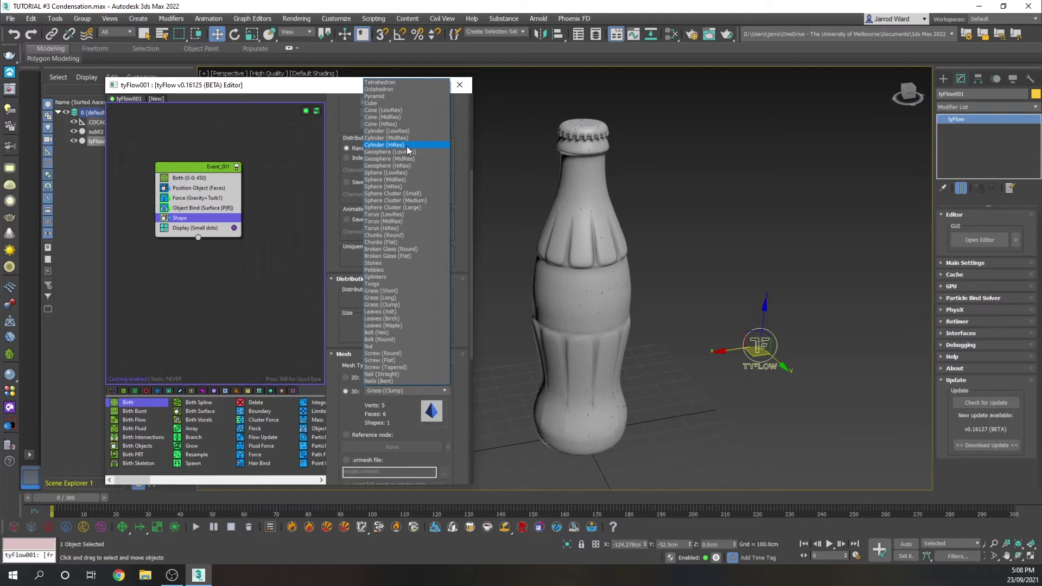
{"action": "left_click", "coordinate": [403, 172]}
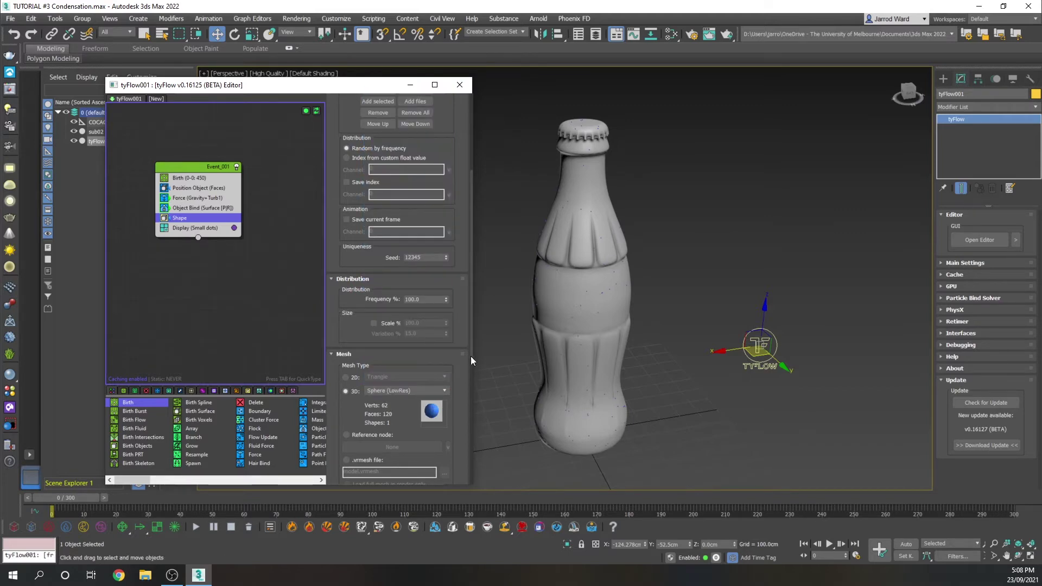
{"action": "left_click_drag", "start_coordinate": [475, 339], "coordinate": [467, 397]}
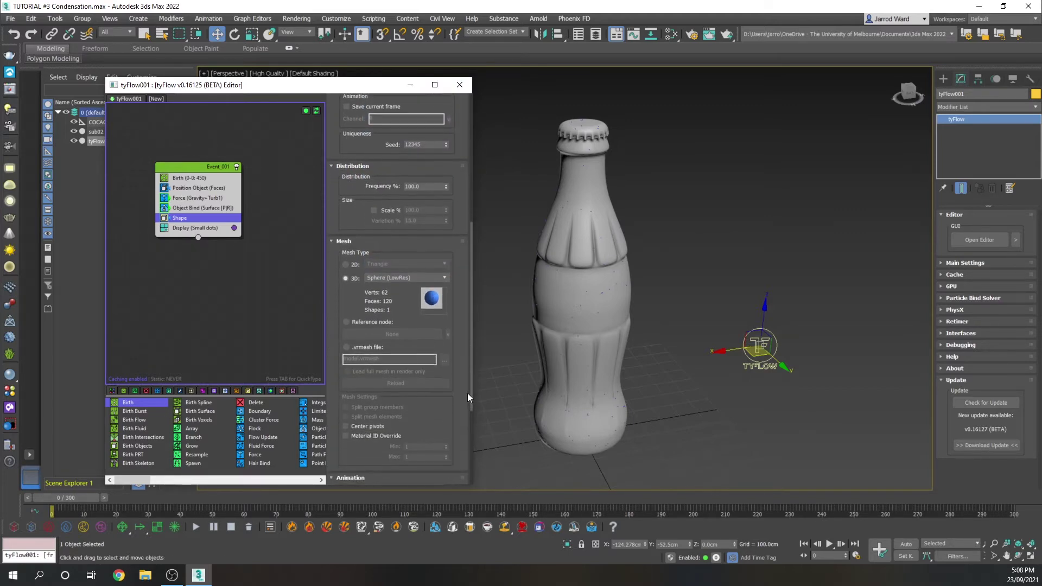
{"action": "scroll", "coordinate": [468, 398], "scroll_direction": "up", "scroll_amount": 1}
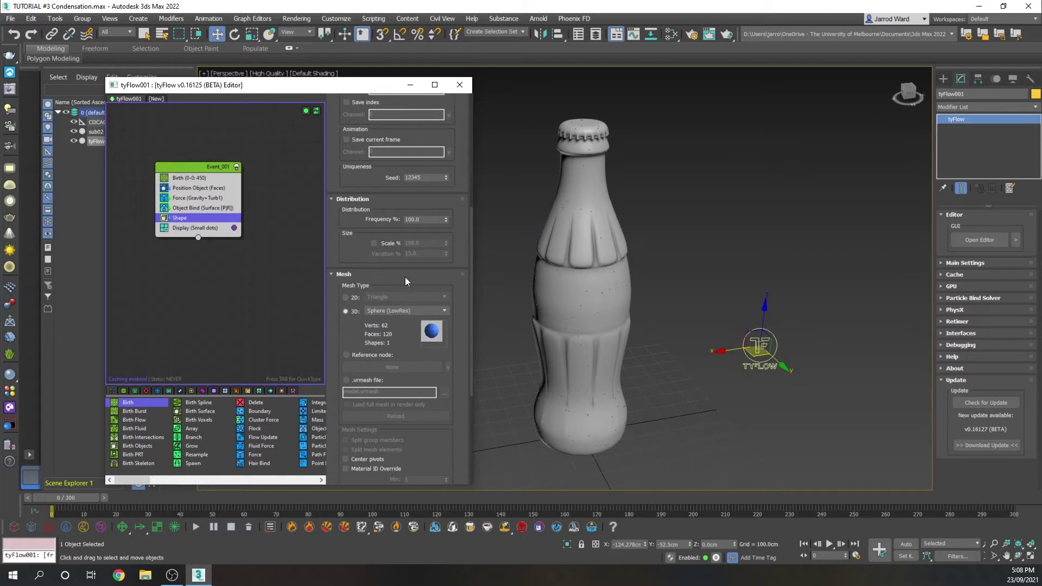
{"action": "left_click", "coordinate": [373, 243]}
{"action": "type", "text": "140"}
{"action": "key", "text": "Return"}
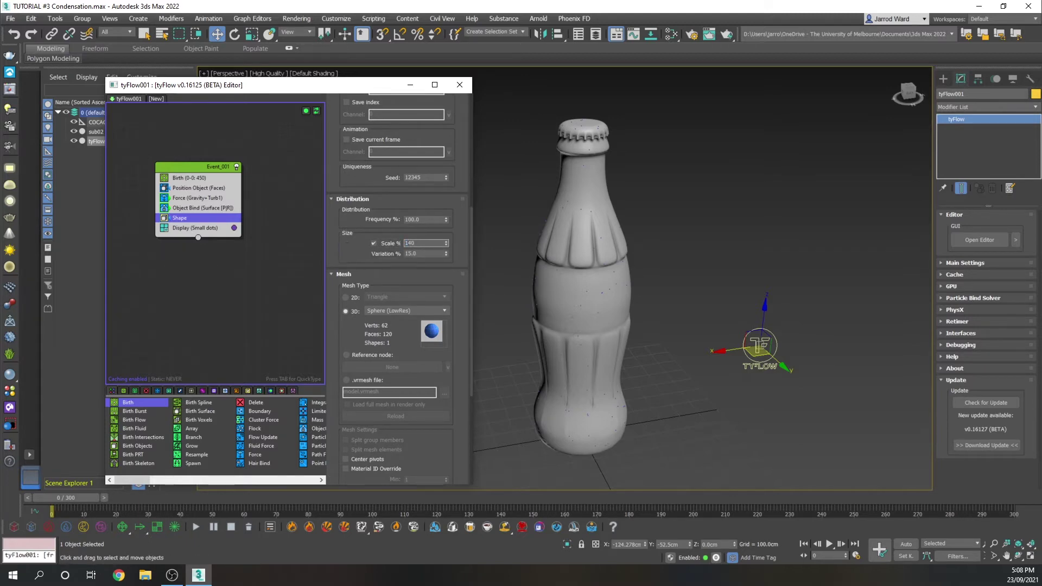
Set the Display operator to draw particles as Geometry and play the simulation.
{"action": "left_click", "coordinate": [184, 229]}
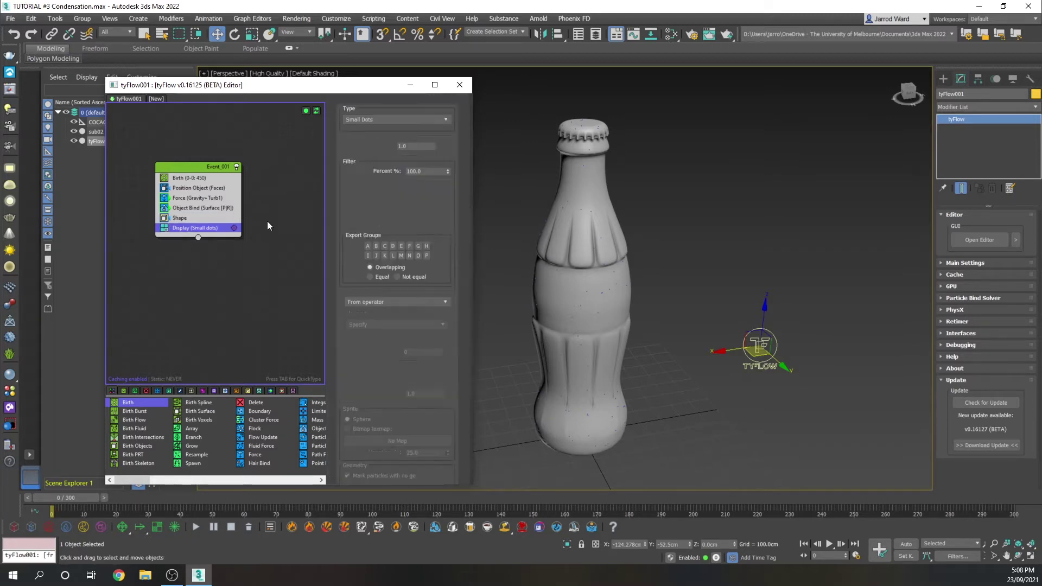
{"action": "left_click", "coordinate": [389, 120]}
{"action": "left_click", "coordinate": [368, 171]}
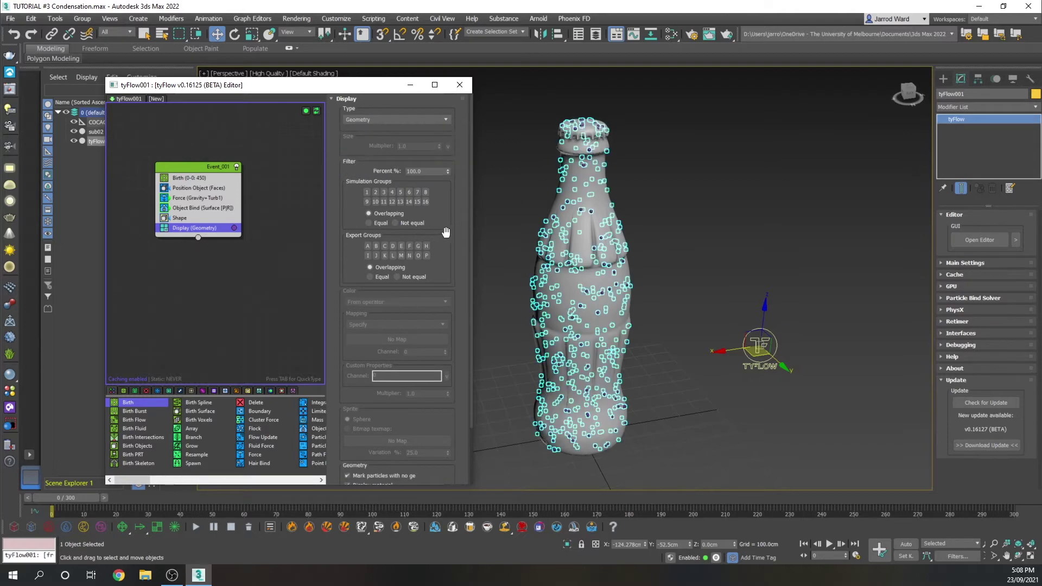
{"action": "left_click", "coordinate": [528, 220]}
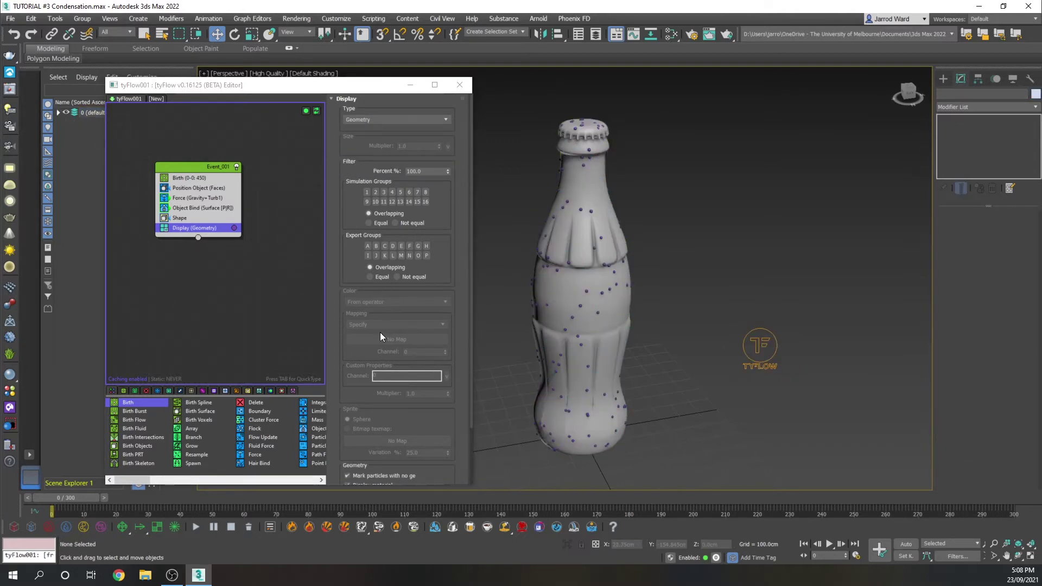
{"action": "left_click", "coordinate": [830, 544]}
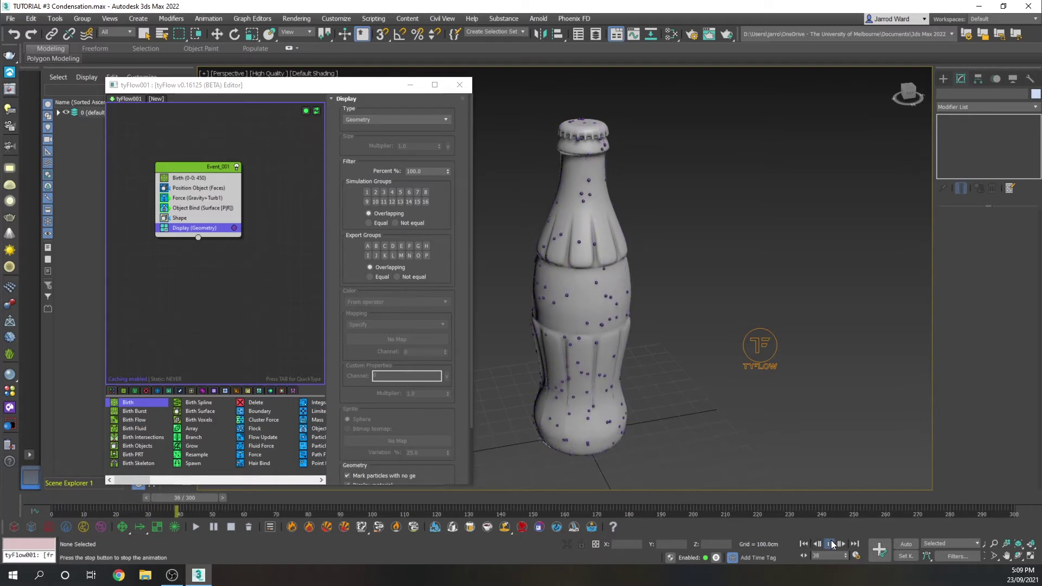
Stop playback, add an Object Test to Event_001, and wire it to a new Delete event.
{"action": "left_click", "coordinate": [833, 545]}
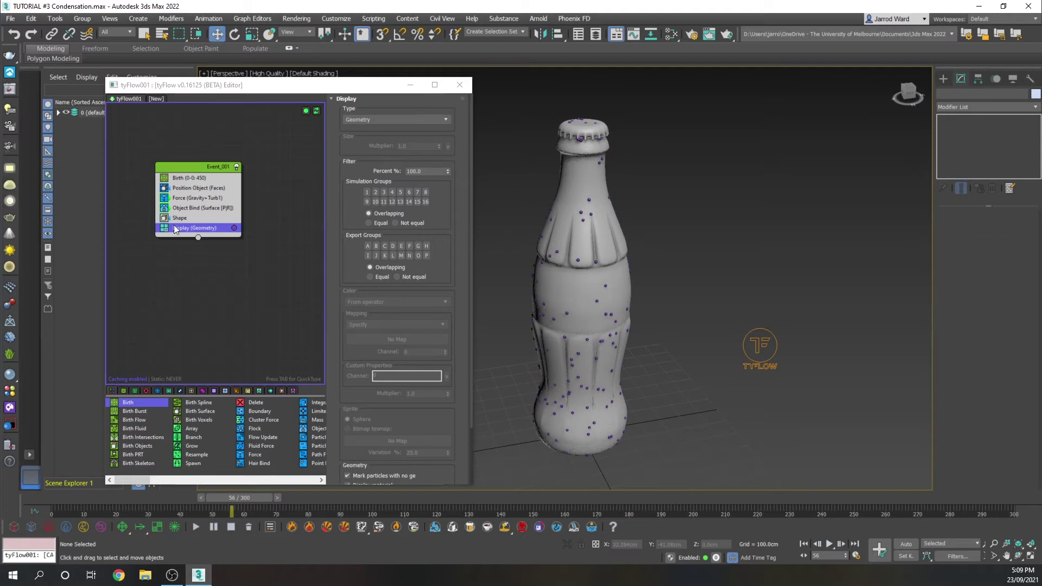
{"action": "key", "text": "Tab"}
{"action": "type", "text": "t"}
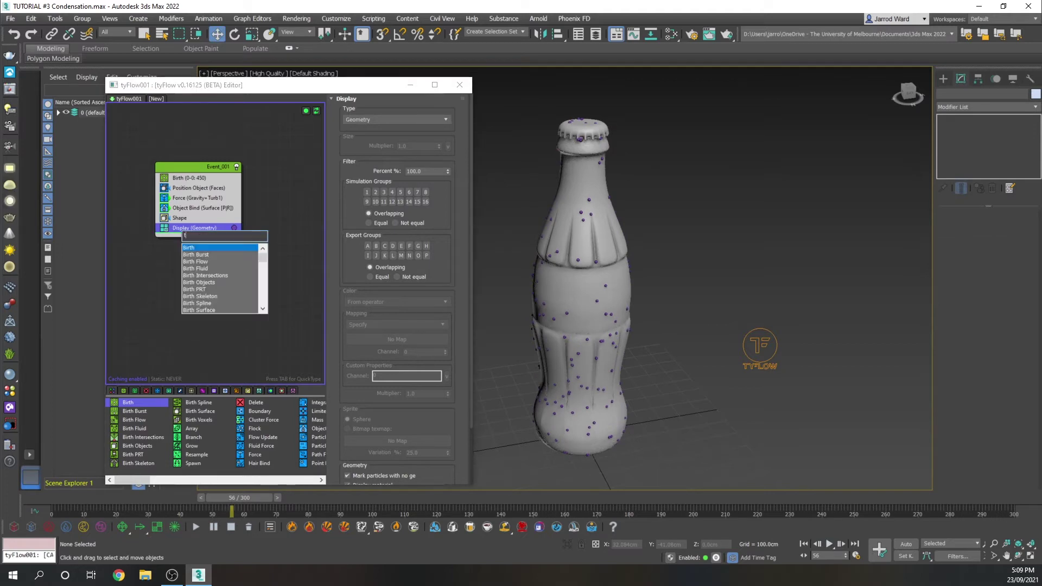
{"action": "type", "text": "est"}
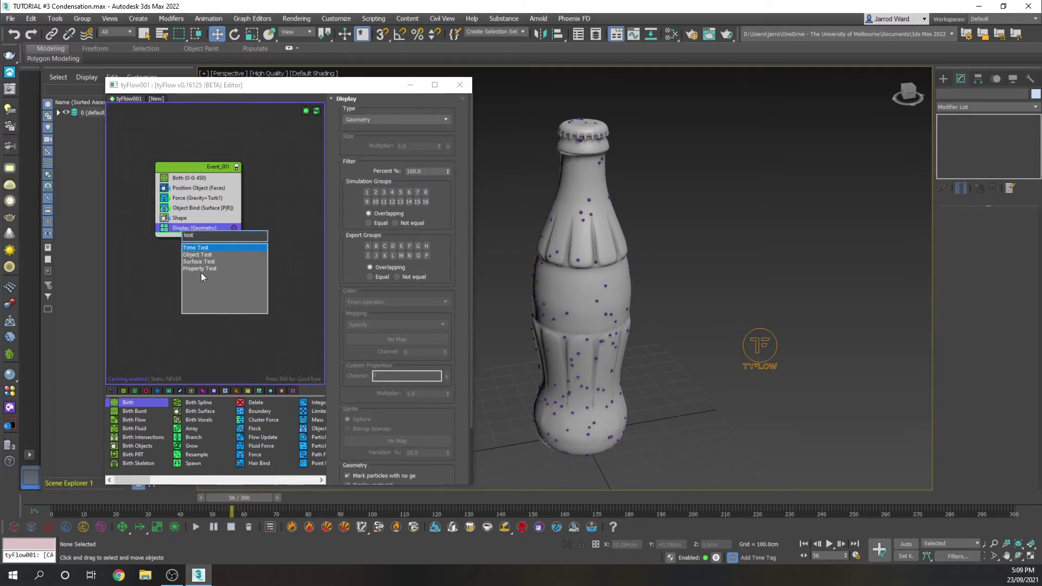
{"action": "left_click", "coordinate": [201, 255]}
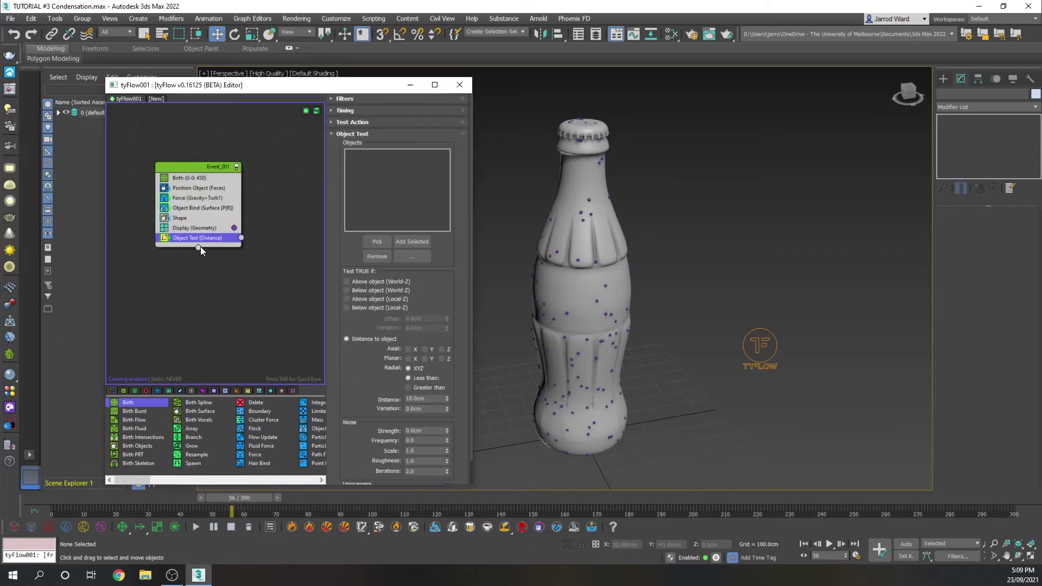
{"action": "left_click_drag", "start_coordinate": [249, 402], "coordinate": [275, 321]}
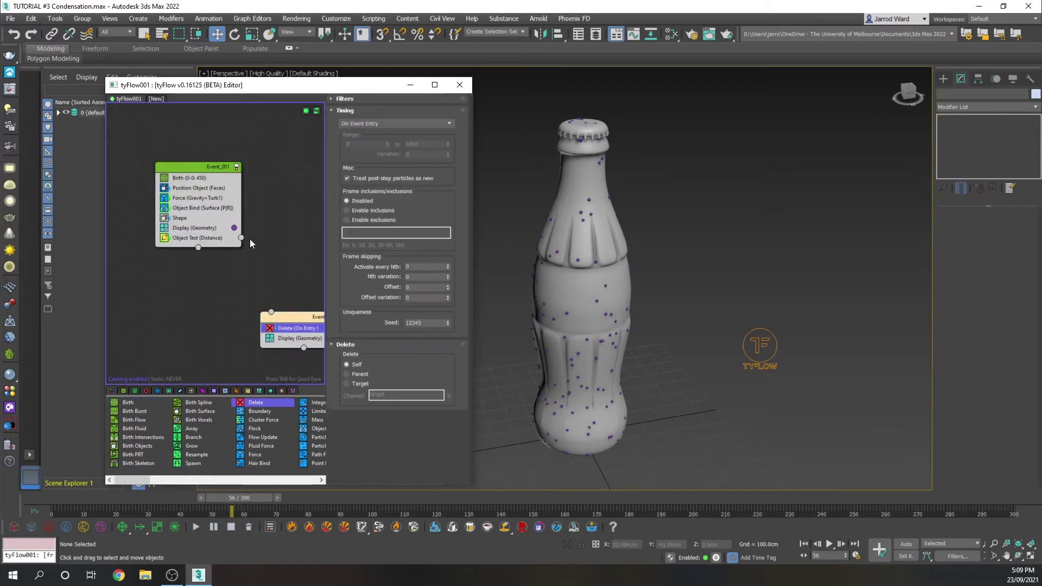
{"action": "left_click_drag", "start_coordinate": [242, 239], "coordinate": [271, 313]}
Set the Object Test to Below object (World-Z) and tidy the node graph.
{"action": "left_click", "coordinate": [215, 240]}
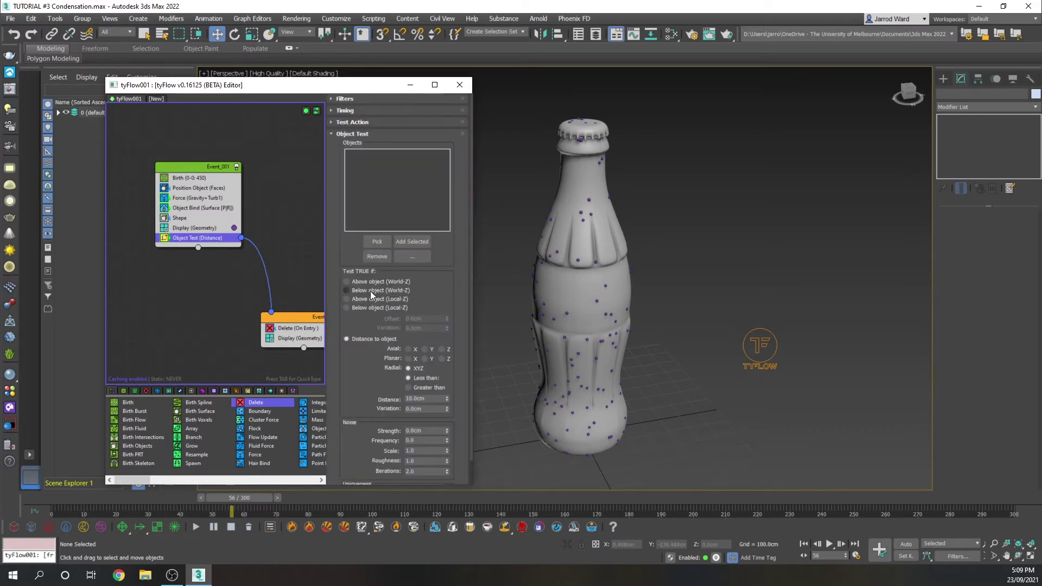
{"action": "left_click", "coordinate": [370, 292]}
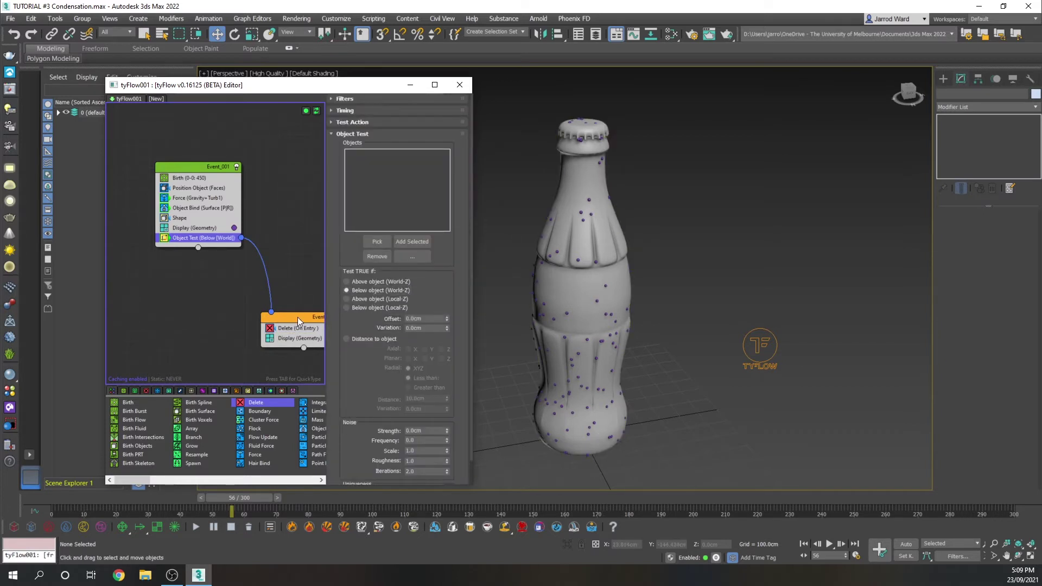
{"action": "left_click_drag", "start_coordinate": [297, 317], "coordinate": [285, 309]}
{"action": "middle_click_drag", "start_coordinate": [284, 224], "coordinate": [252, 235]}
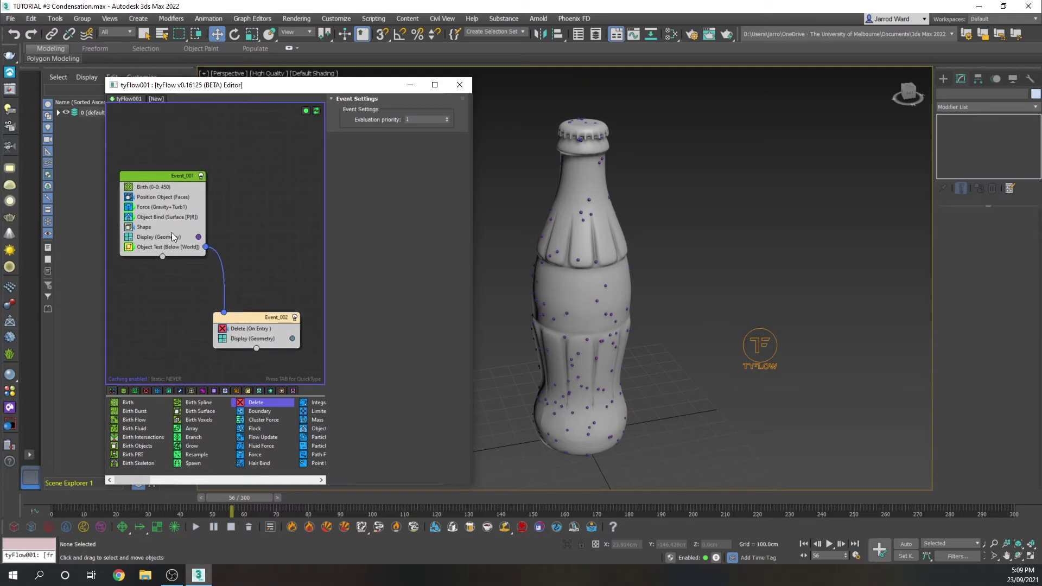
{"action": "left_click", "coordinate": [165, 237]}
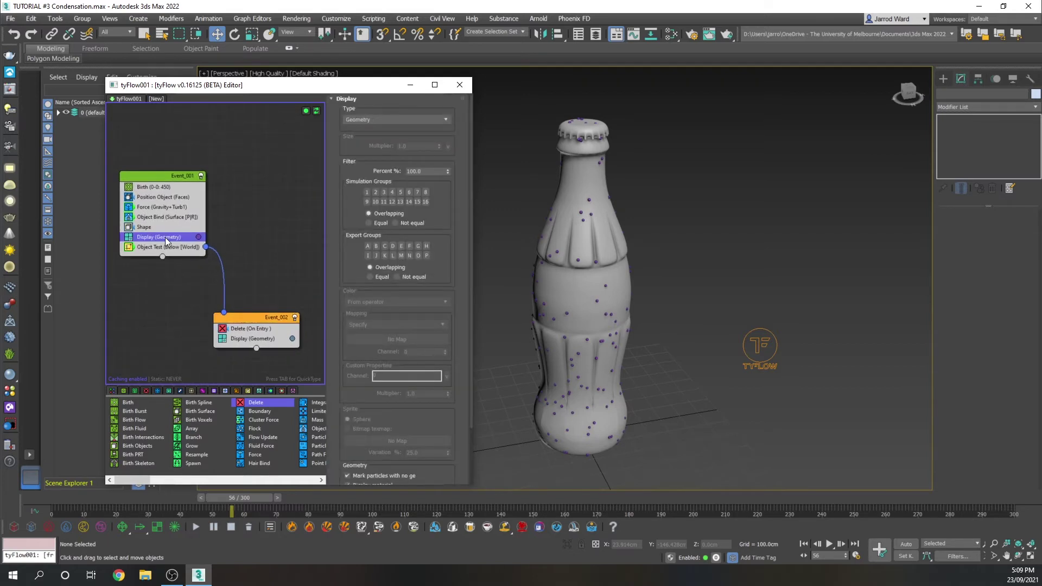
Insert a Branch above Display in Event_001 with 1.2cm distance and 0% variation, then rewind.
{"action": "key", "text": "Tab"}
{"action": "type", "text": "bra"}
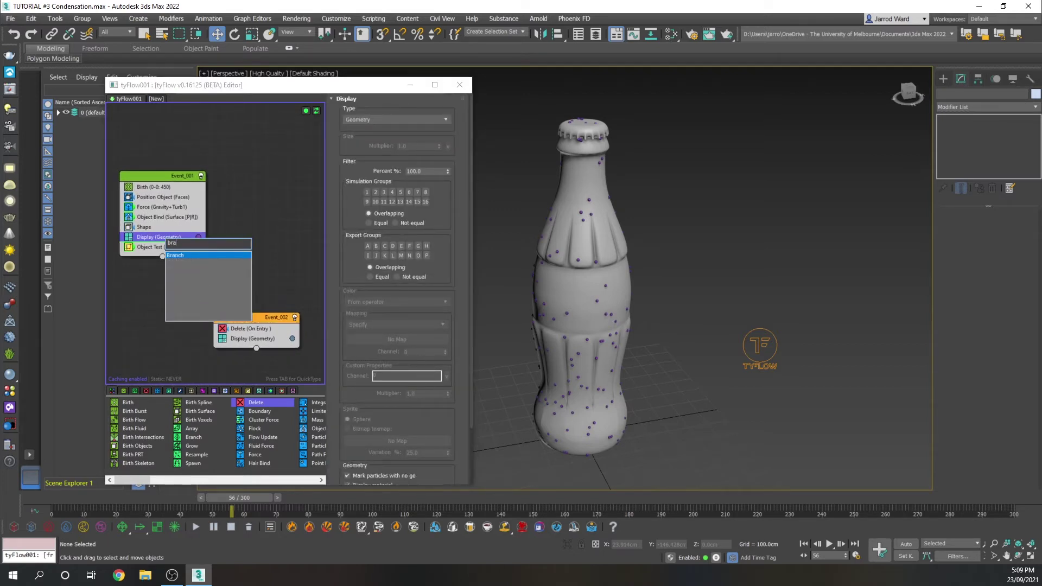
{"action": "left_click", "coordinate": [182, 254]}
{"action": "left_click_drag", "start_coordinate": [158, 246], "coordinate": [159, 238]}
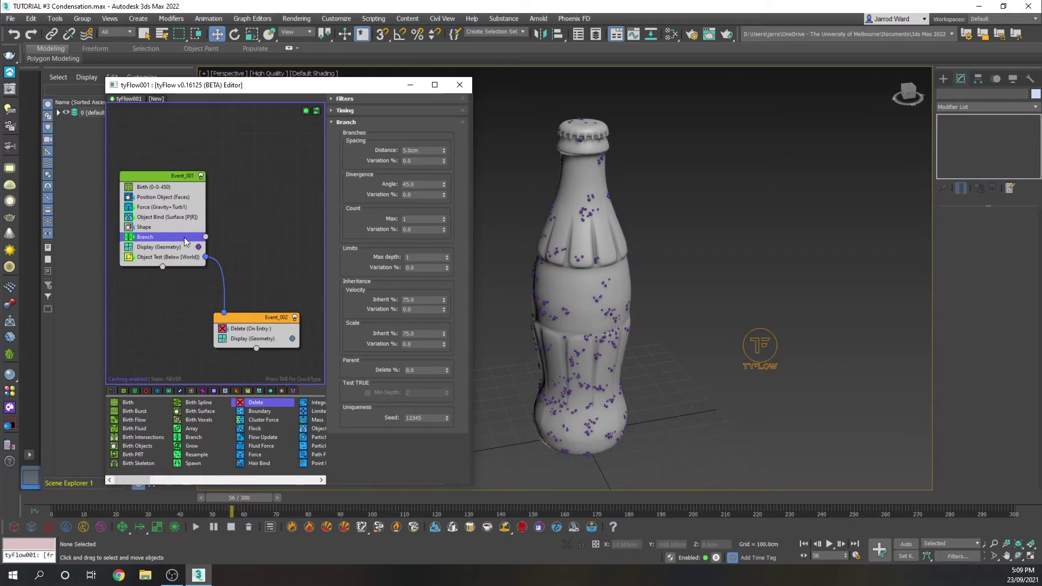
{"action": "double_click", "coordinate": [430, 150]}
{"action": "type", "text": "1"}
{"action": "double_click", "coordinate": [423, 161]}
{"action": "key", "text": "Return"}
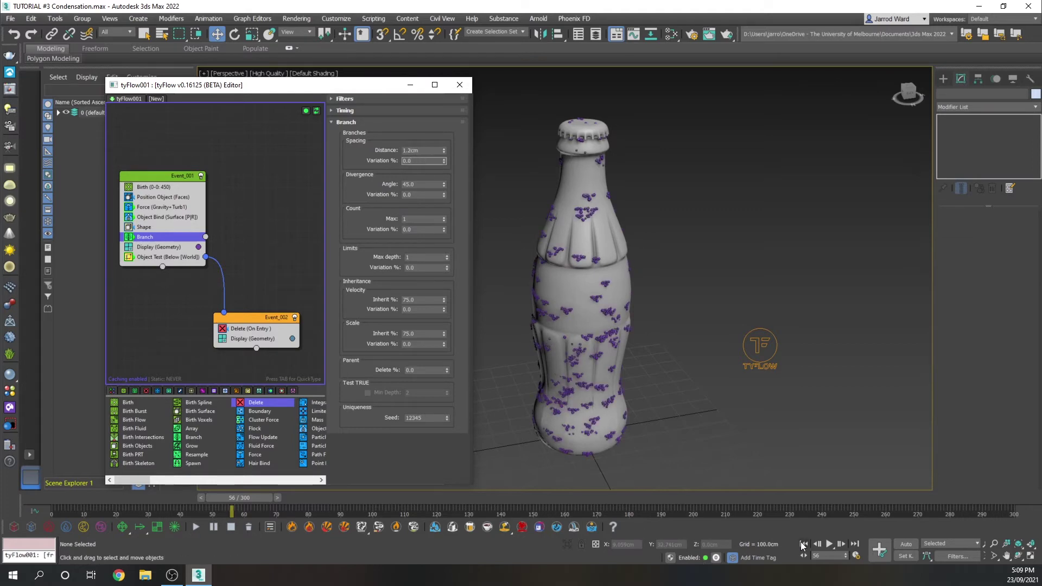
{"action": "key", "text": "Home"}
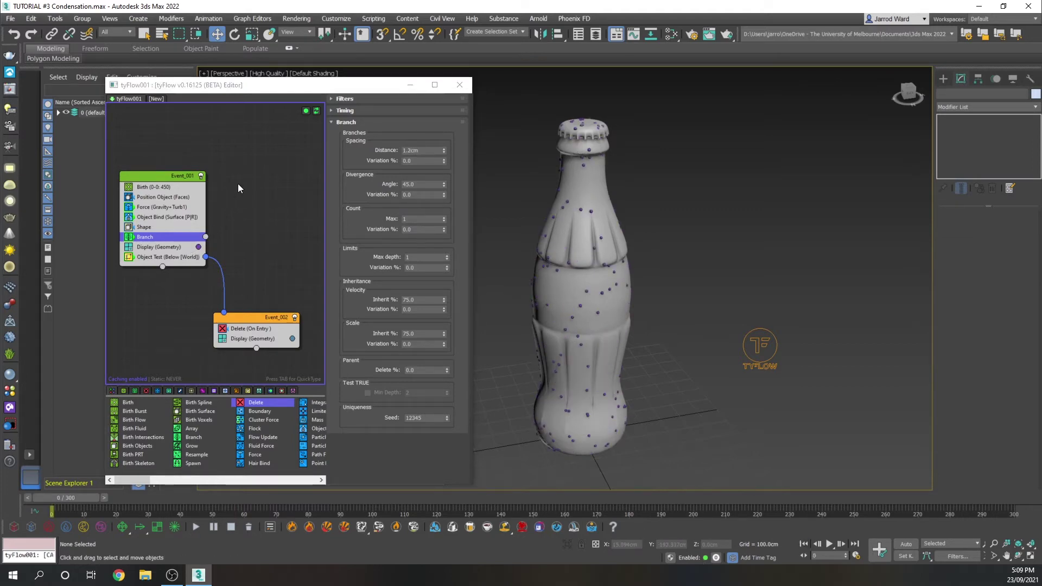
Create Event_003 with an Object Bind locking particles to the bottle's surface.
{"action": "left_click", "coordinate": [258, 187]}
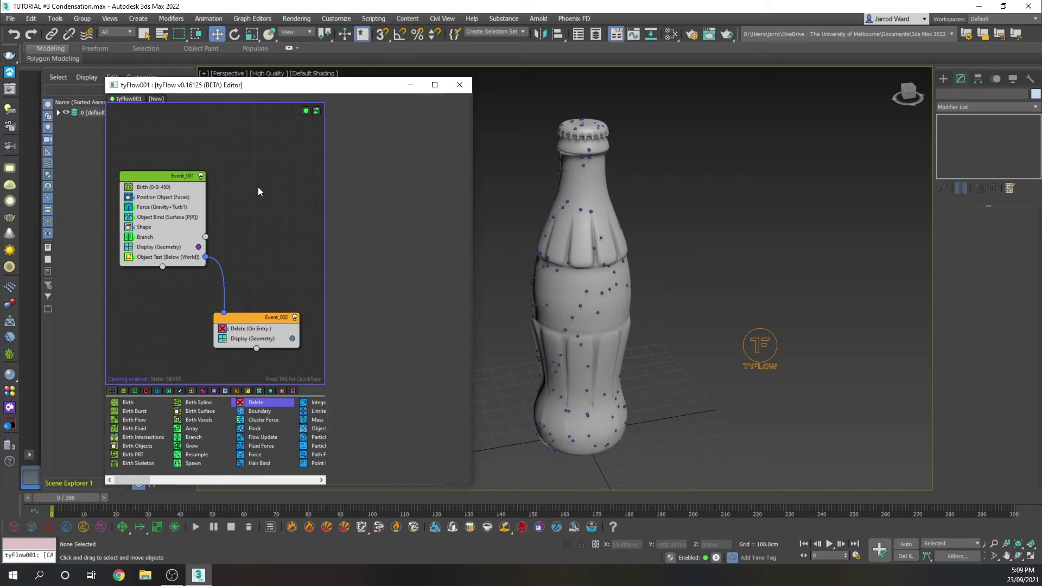
{"action": "key", "text": "Tab"}
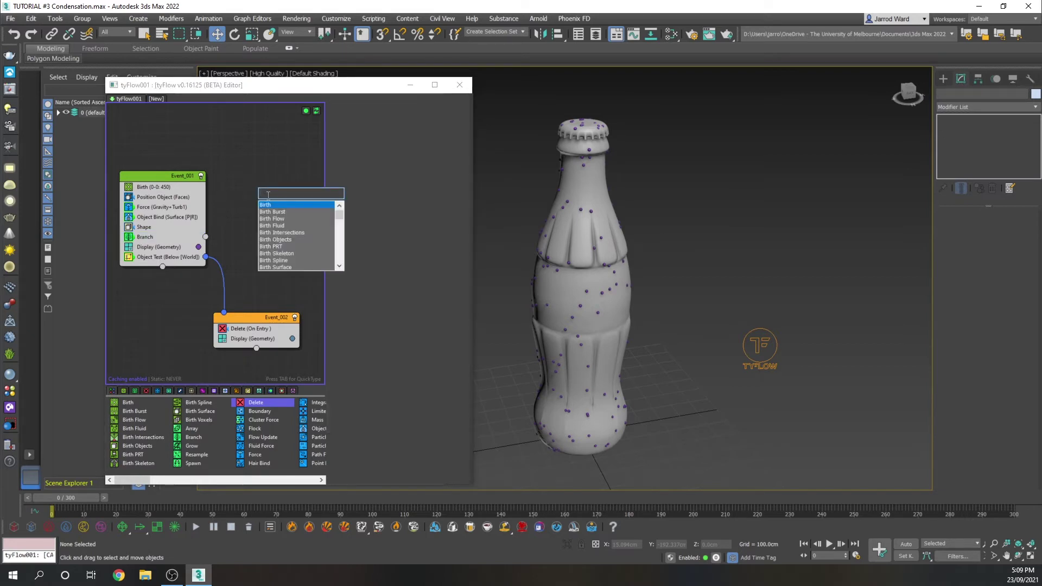
{"action": "type", "text": "ob"}
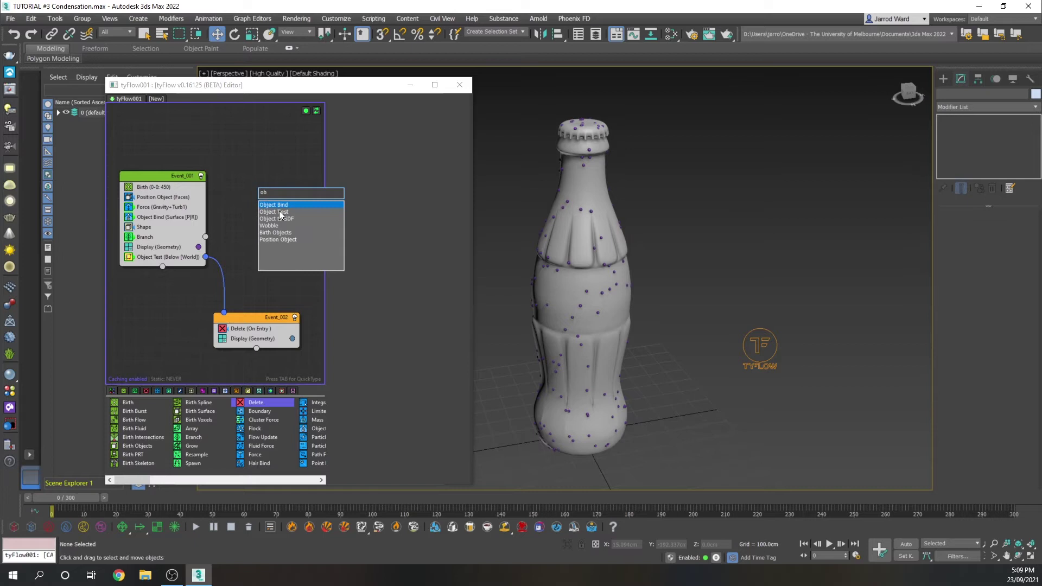
{"action": "left_click", "coordinate": [280, 206]}
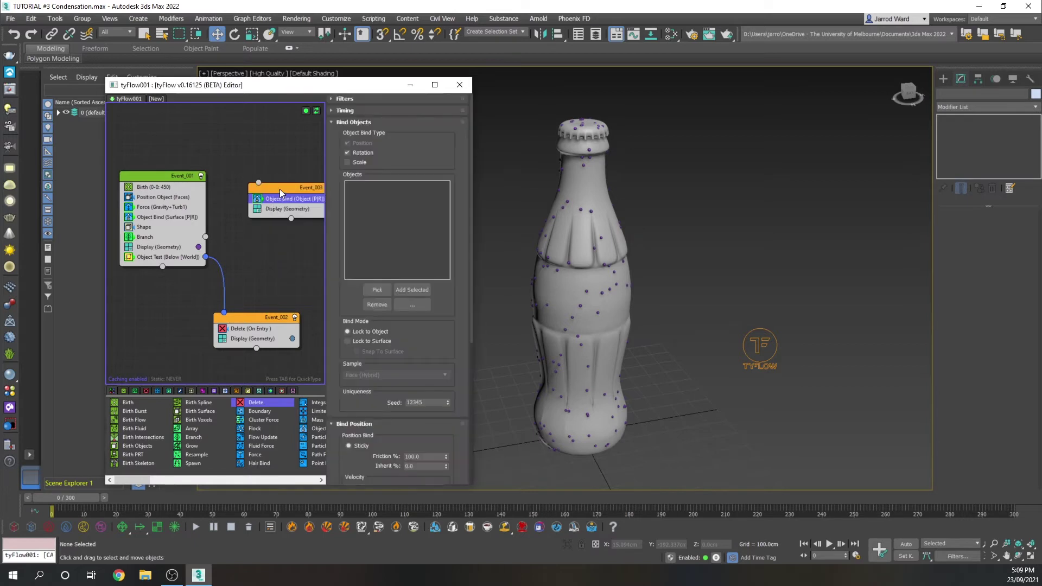
{"action": "left_click_drag", "start_coordinate": [279, 189], "coordinate": [261, 204]}
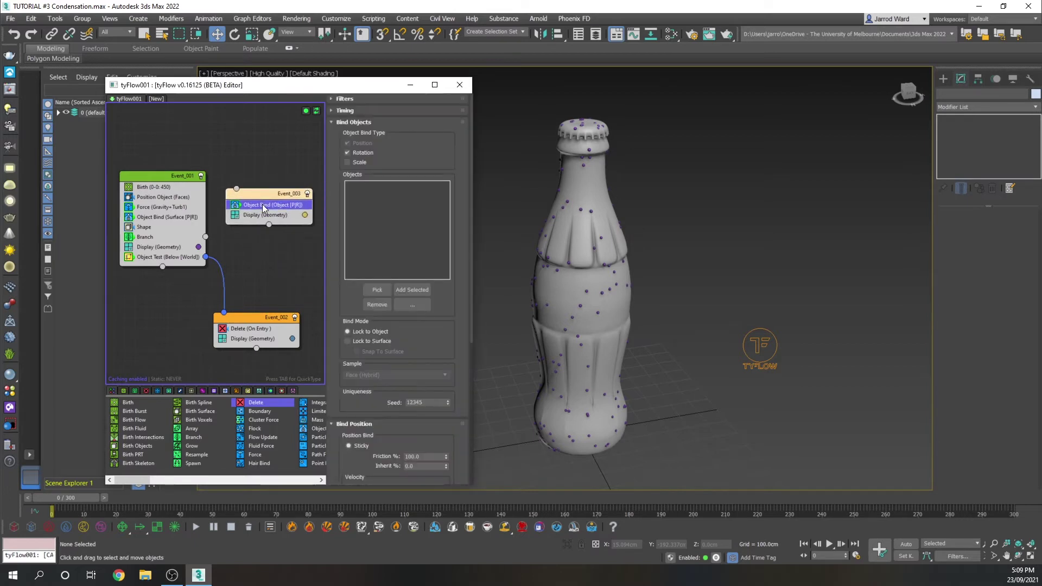
{"action": "left_click", "coordinate": [377, 289]}
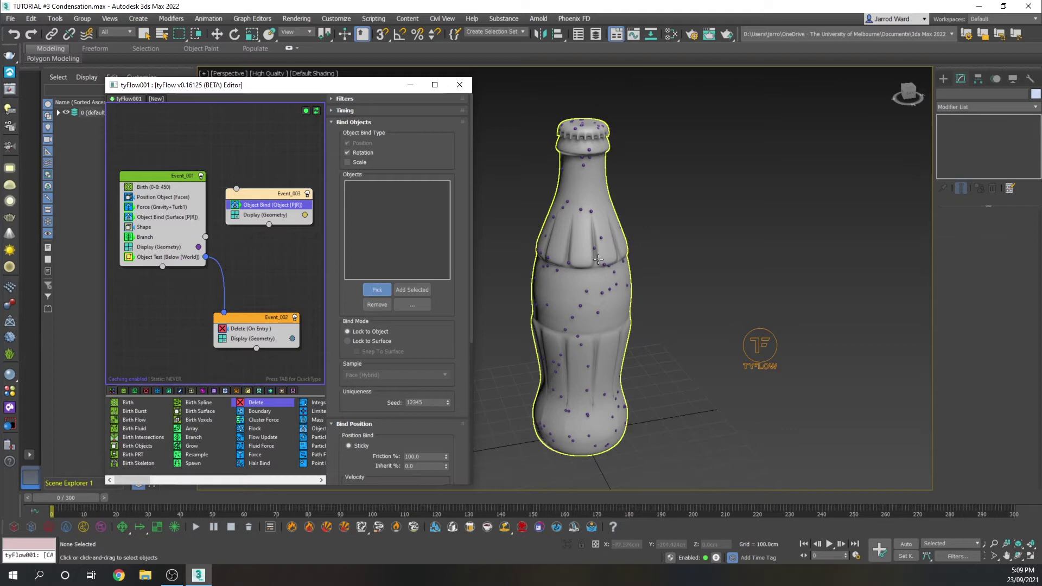
{"action": "left_click", "coordinate": [598, 260]}
{"action": "left_click", "coordinate": [379, 342]}
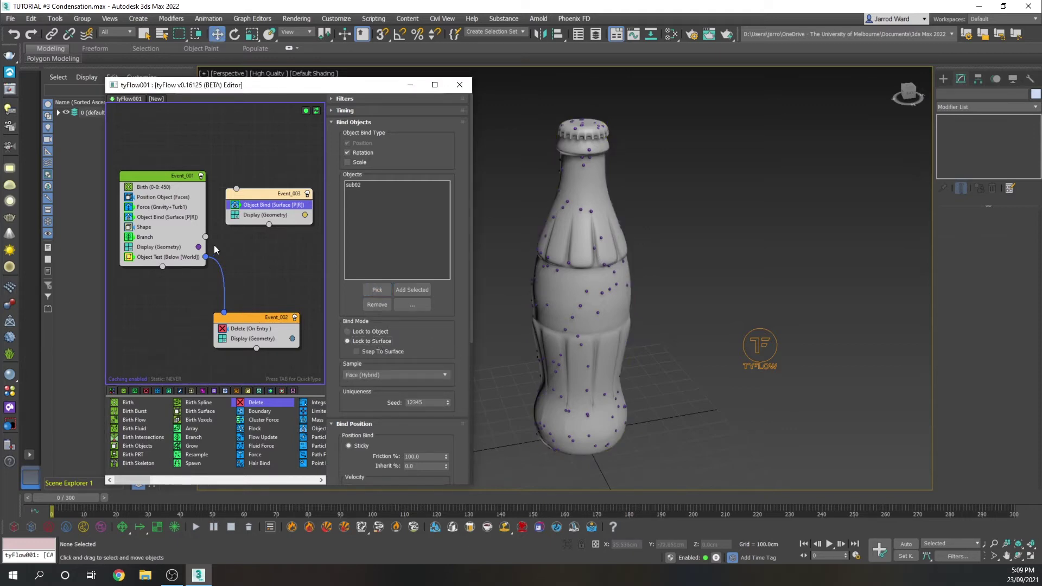
Add a Shape operator to Event_003 using a 3D low-res sphere mesh.
{"action": "key", "text": "Tab"}
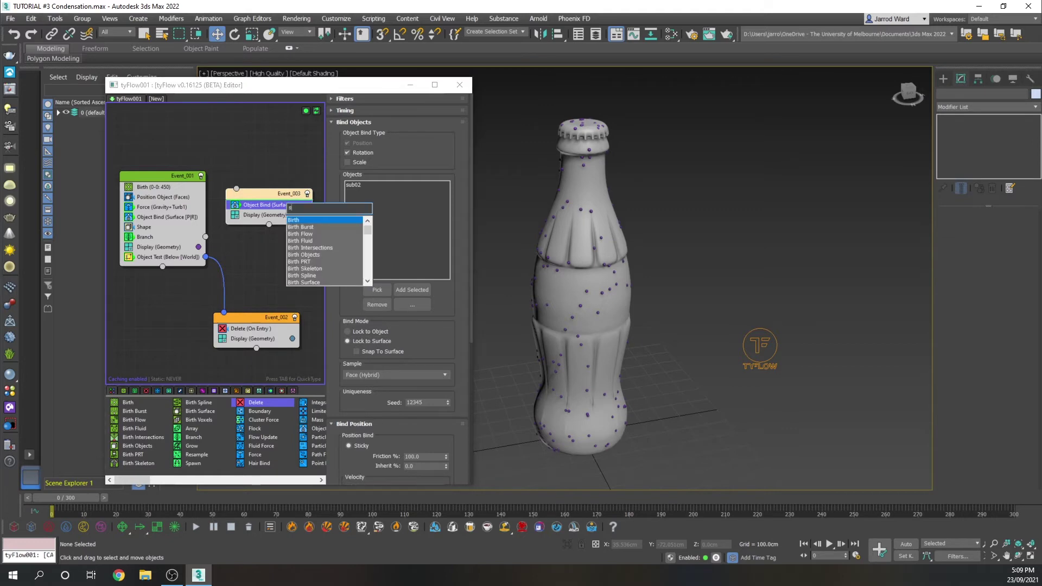
{"action": "type", "text": "sha"}
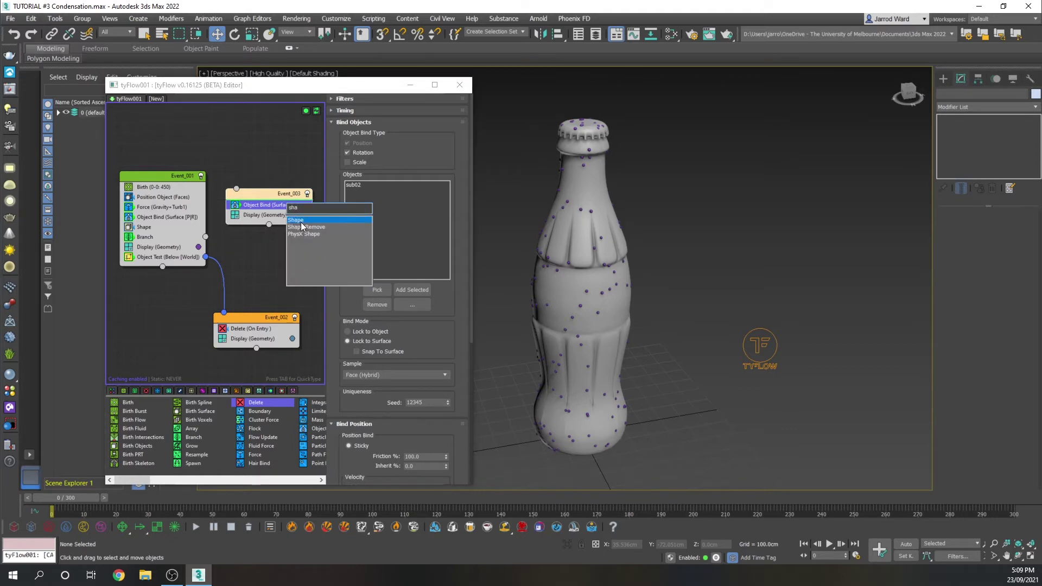
{"action": "key", "text": "Return"}
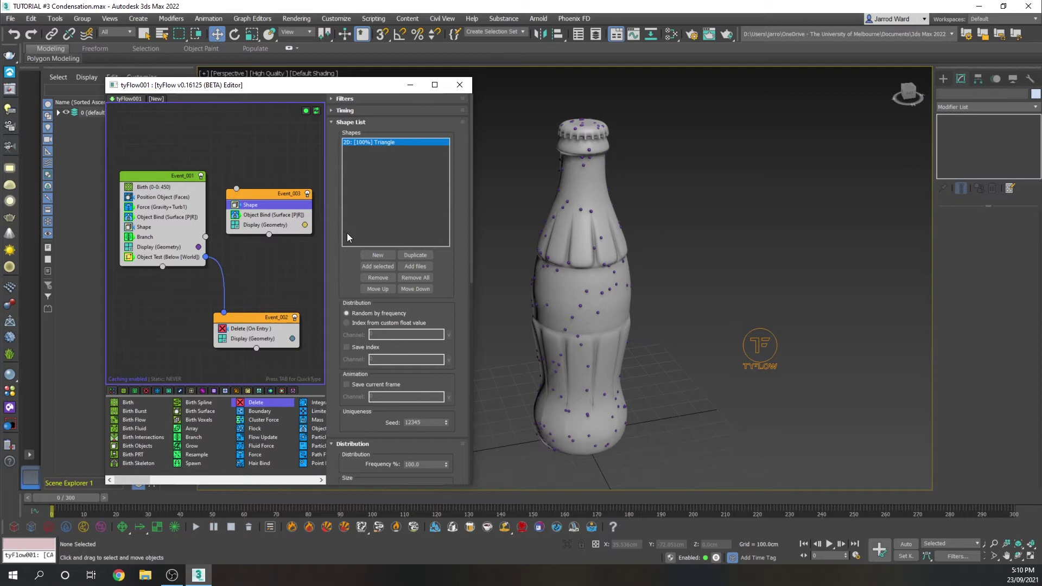
{"action": "left_click_drag", "start_coordinate": [470, 269], "coordinate": [469, 333]}
{"action": "left_click", "coordinate": [353, 405]}
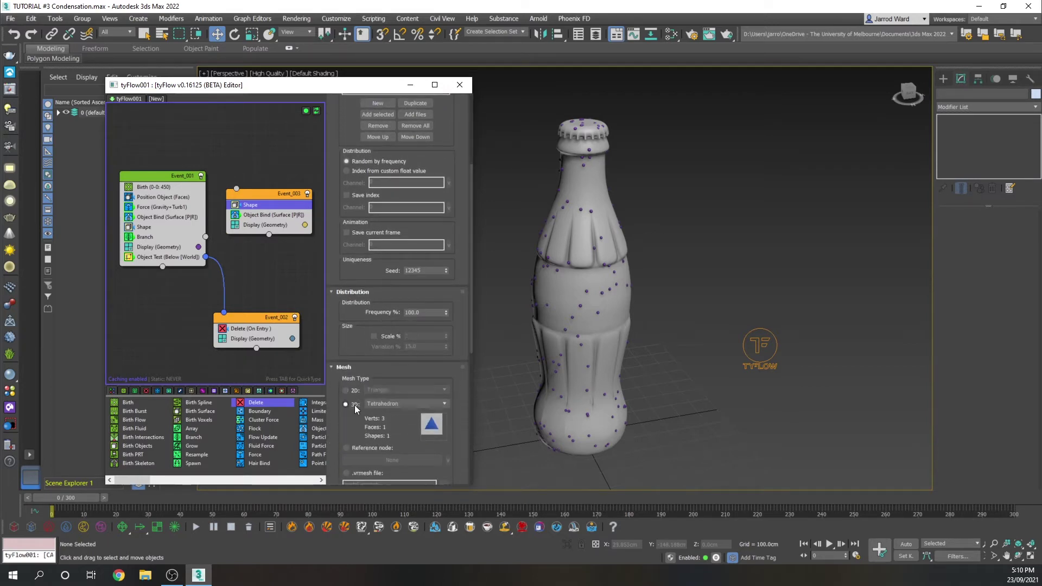
{"action": "left_click", "coordinate": [378, 403]}
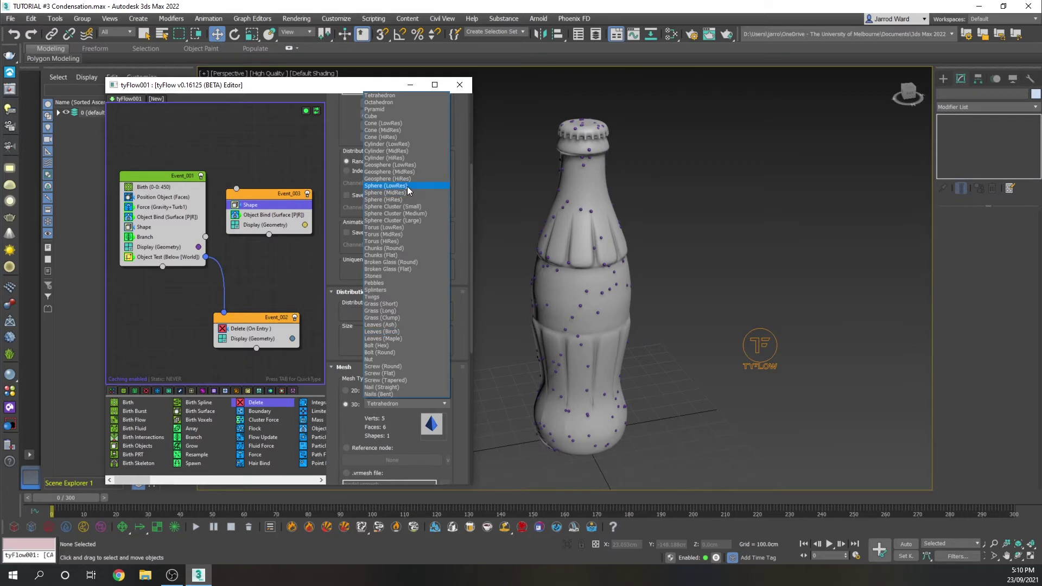
{"action": "left_click", "coordinate": [270, 225]}
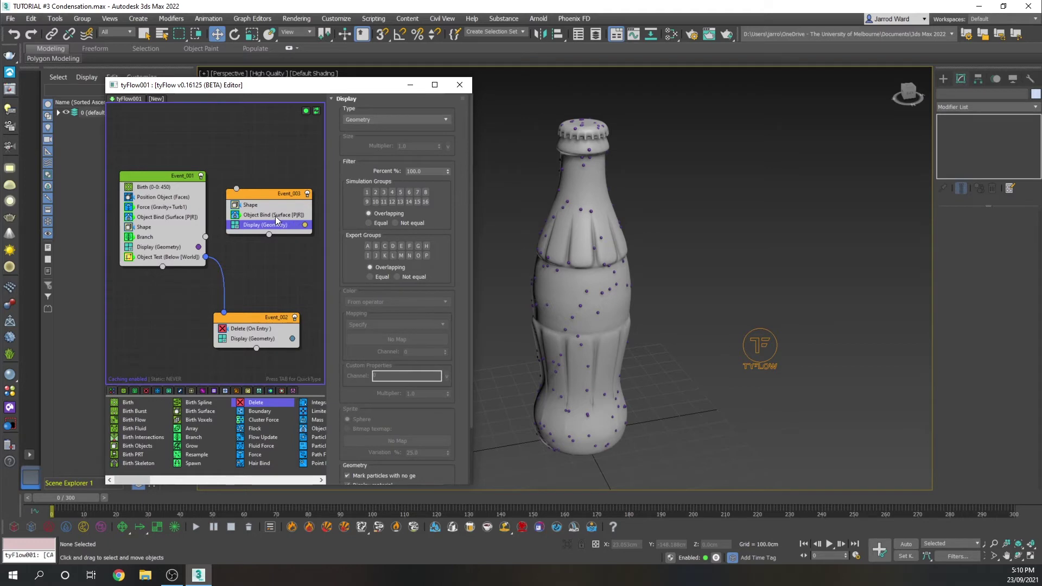
Add a Property Test to Event_003 checking Event Age greater or equal to 100.
{"action": "left_click", "coordinate": [275, 215]}
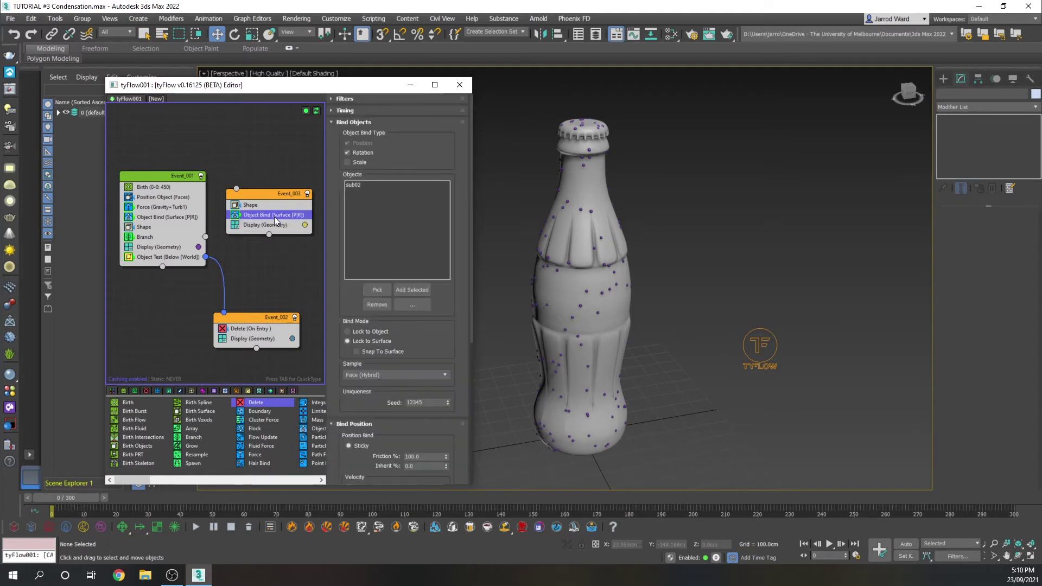
{"action": "key", "text": "Tab"}
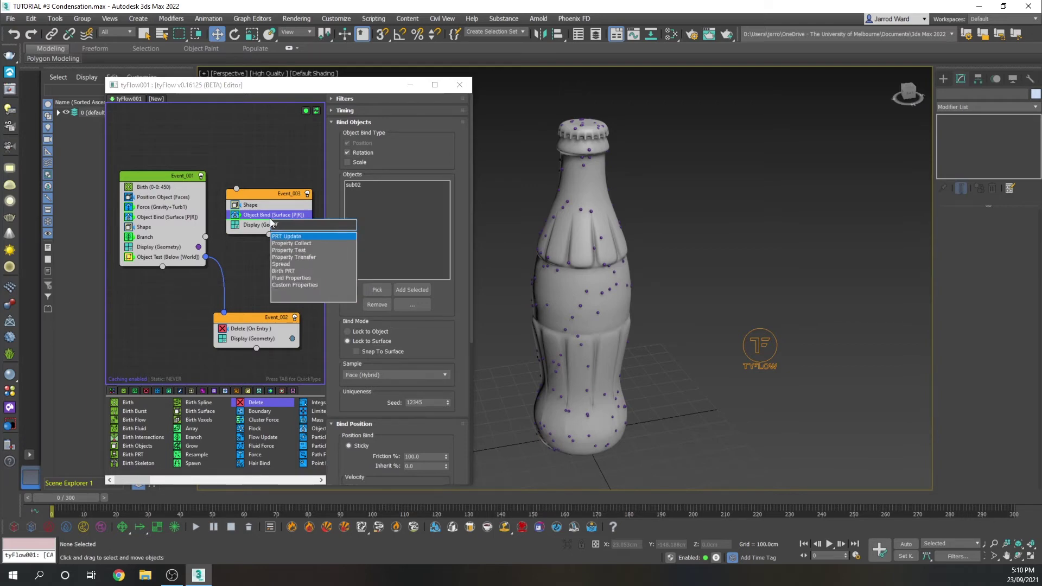
{"action": "type", "text": "prop"}
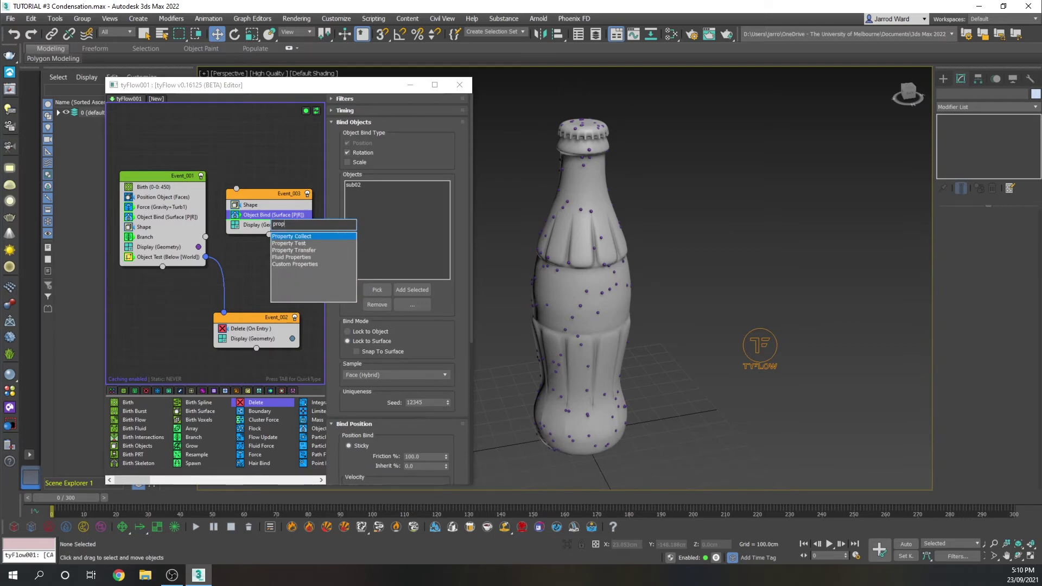
{"action": "left_click", "coordinate": [288, 244]}
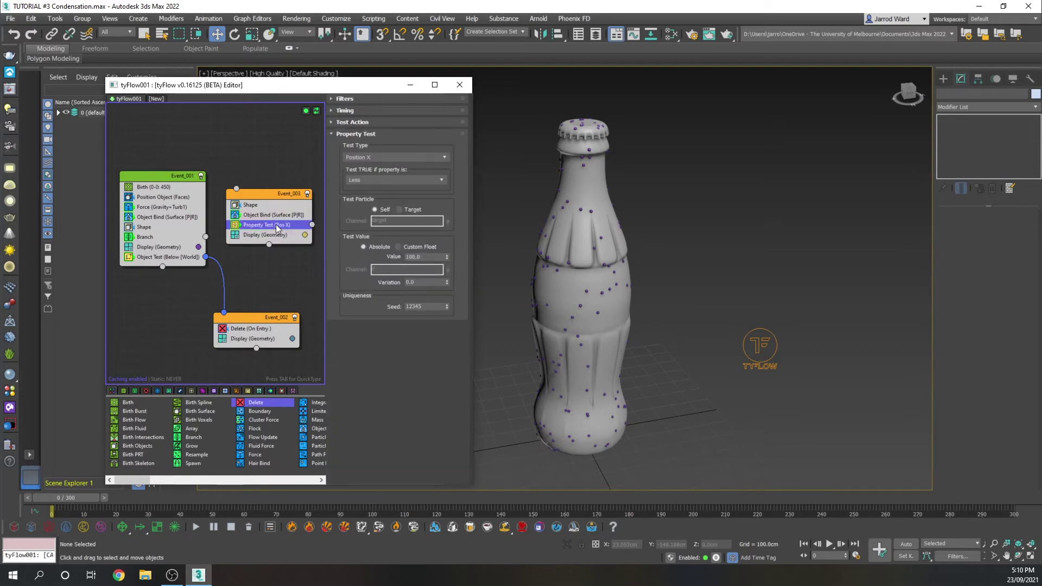
{"action": "left_click", "coordinate": [381, 157]}
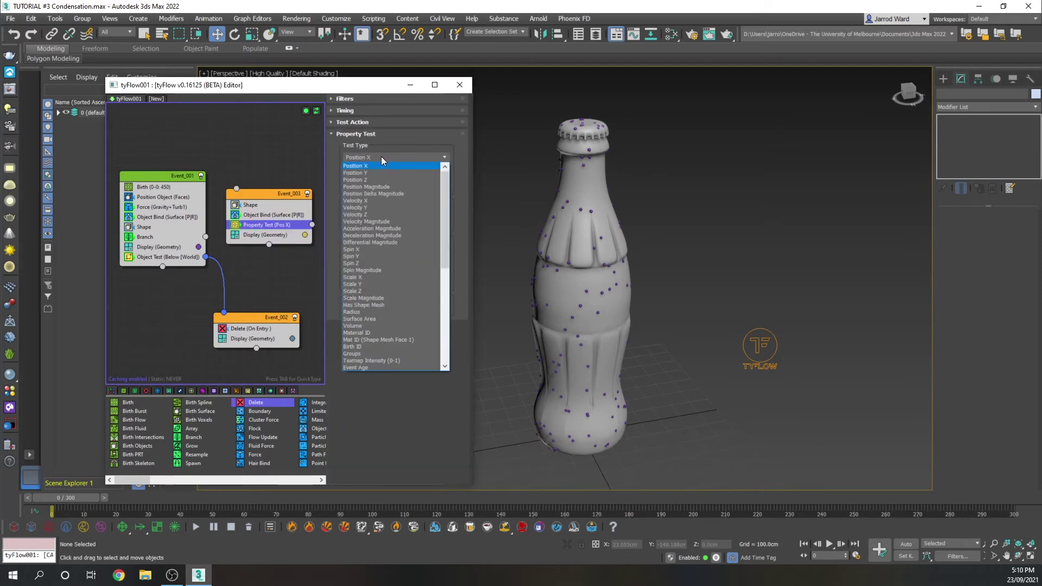
{"action": "left_click", "coordinate": [380, 368]}
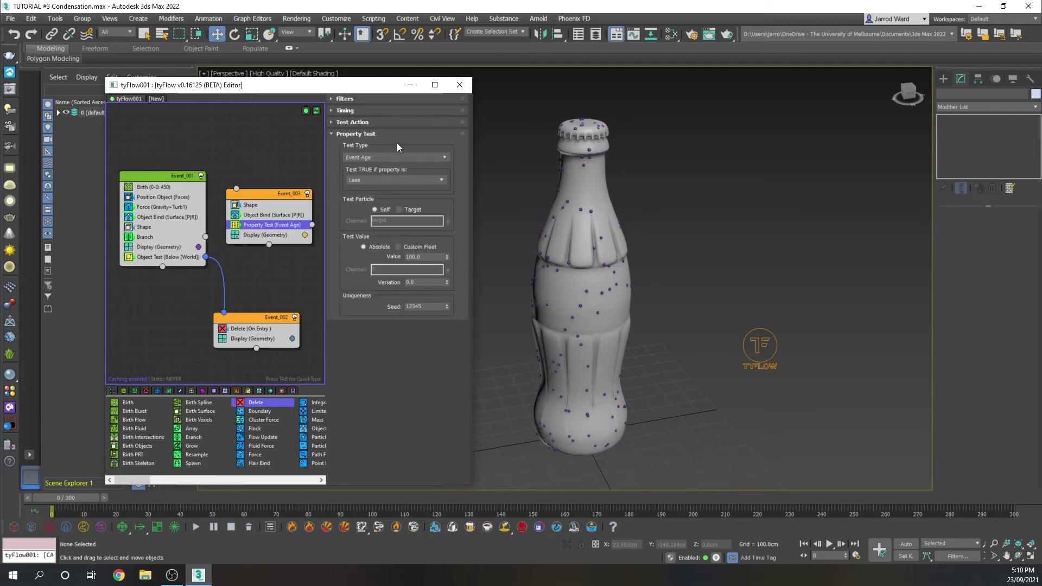
{"action": "left_click", "coordinate": [375, 181]}
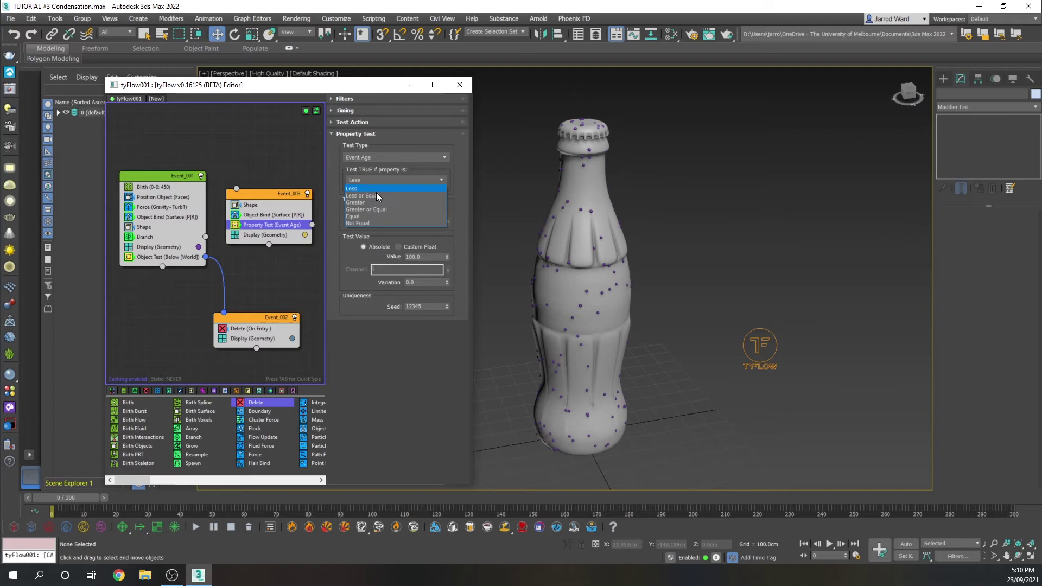
{"action": "left_click", "coordinate": [377, 210]}
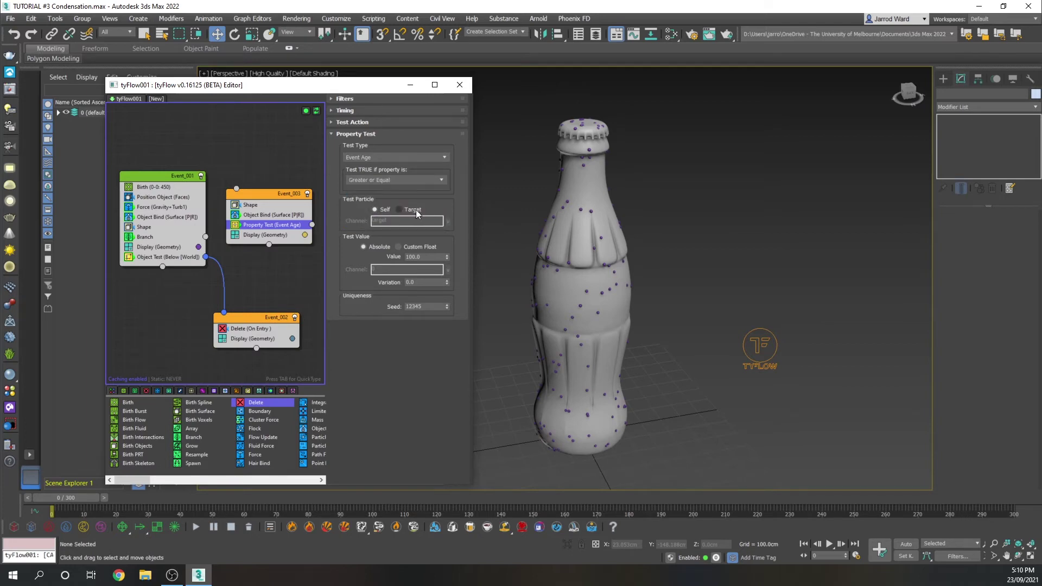
Set the age variation to 12 and wire the test output to the Delete event.
{"action": "left_click", "coordinate": [427, 282]}
{"action": "left_click", "coordinate": [430, 256]}
{"action": "left_click_drag", "start_coordinate": [314, 224], "coordinate": [225, 311]}
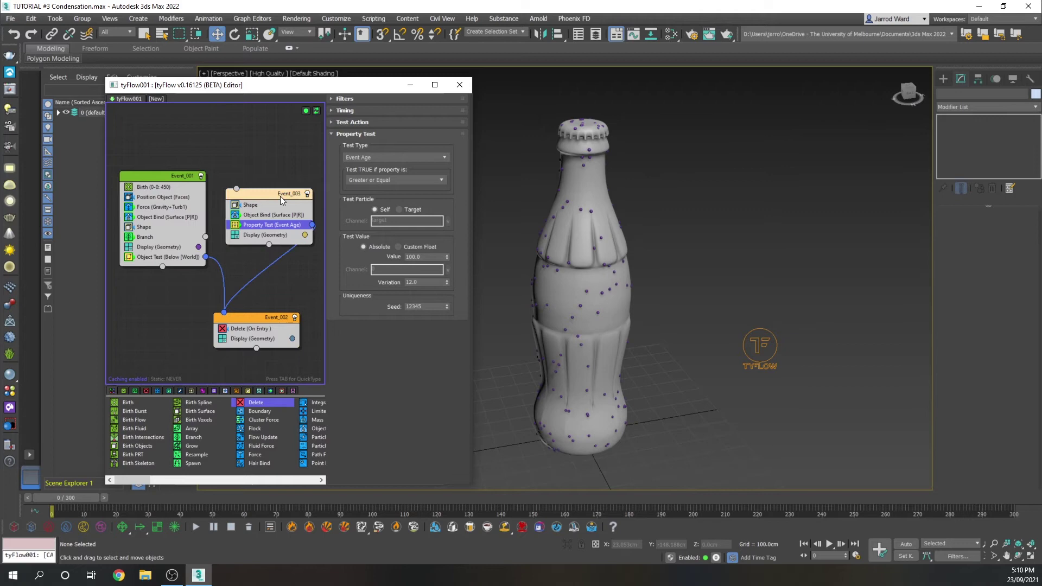
{"action": "left_click_drag", "start_coordinate": [280, 196], "coordinate": [268, 197]}
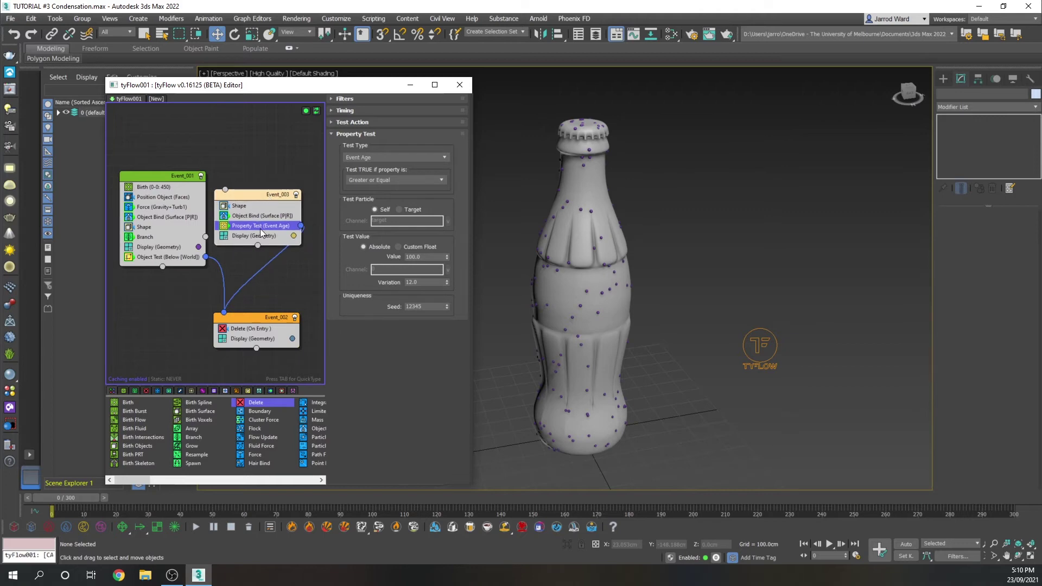
Add a Scale below Property Test in Event_003, Relative Add 92% on X/Y/Z, and play.
{"action": "key", "text": "Tab"}
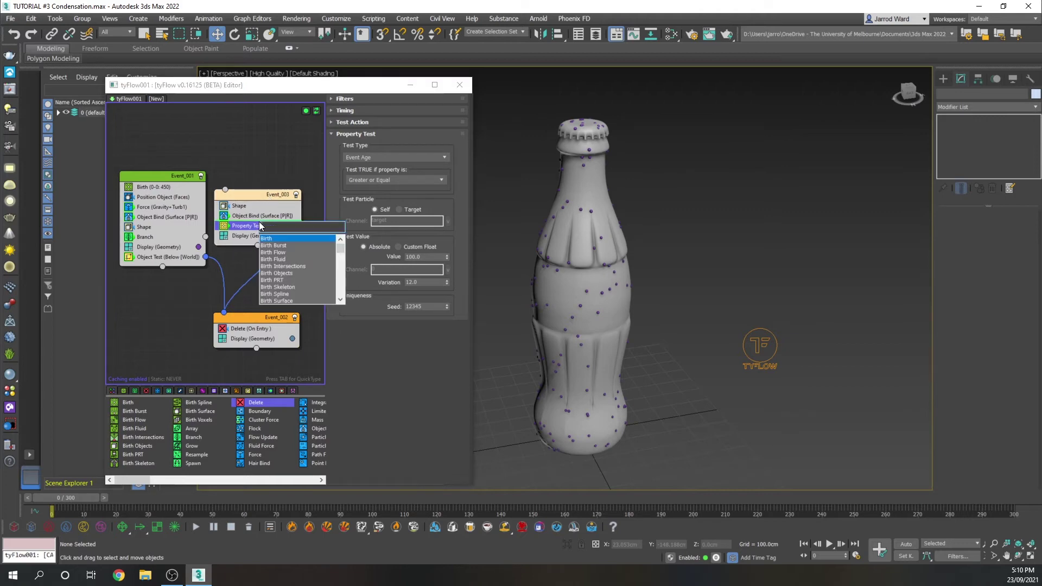
{"action": "type", "text": "sca"}
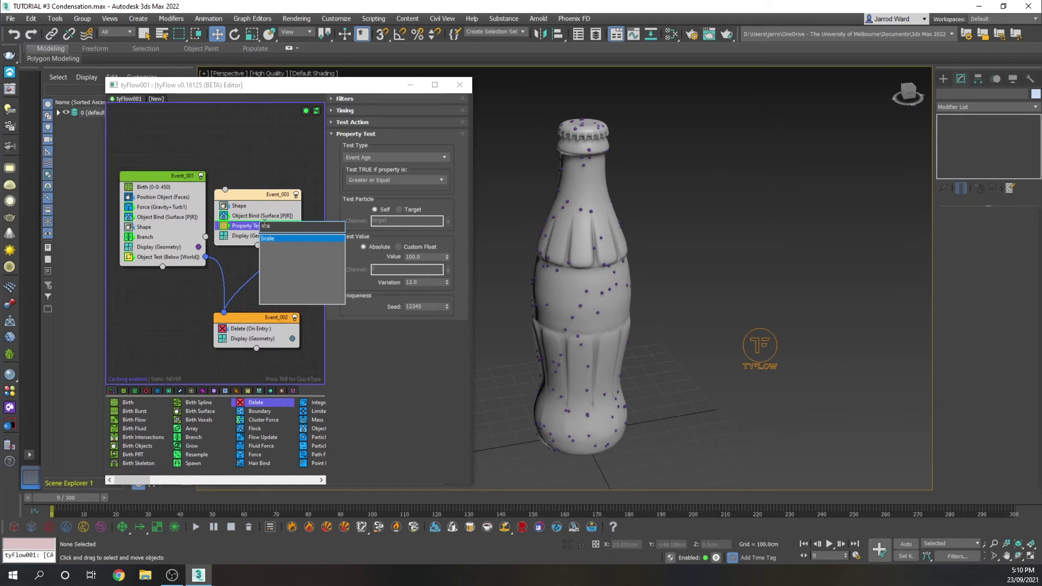
{"action": "left_click", "coordinate": [276, 239]}
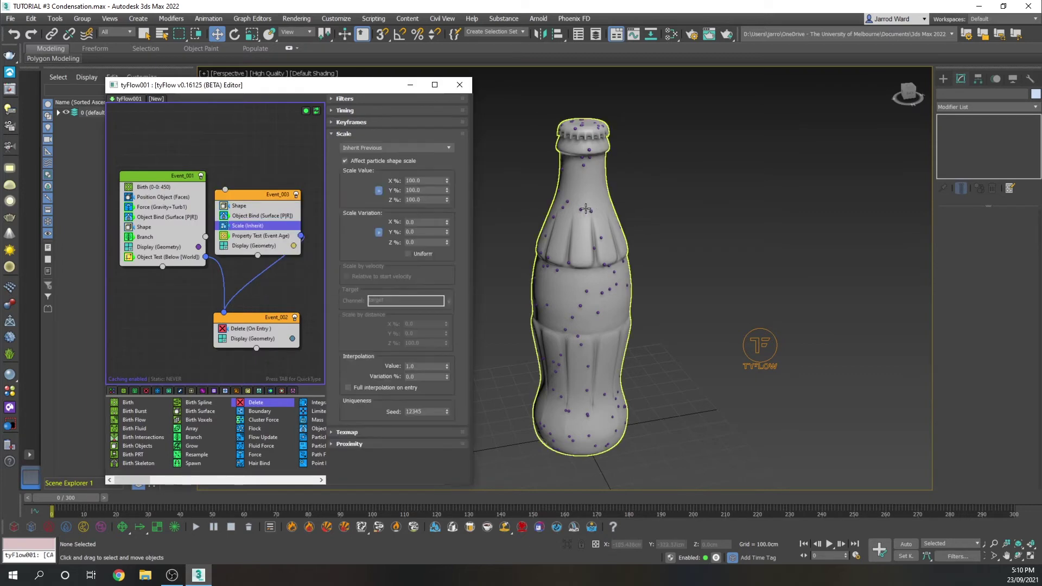
{"action": "left_click_drag", "start_coordinate": [258, 233], "coordinate": [265, 240]}
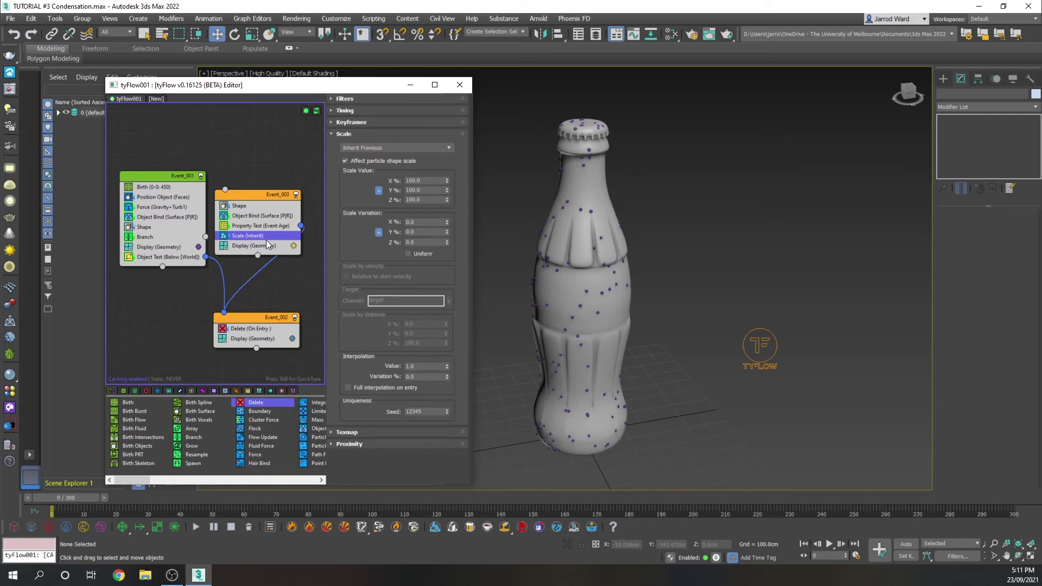
{"action": "left_click", "coordinate": [370, 147]}
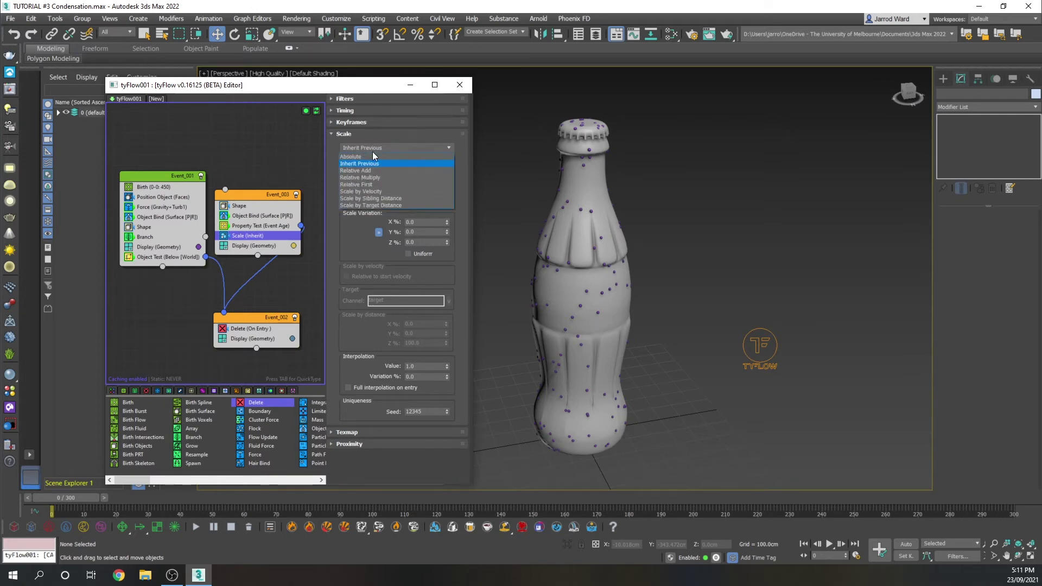
{"action": "left_click", "coordinate": [372, 171]}
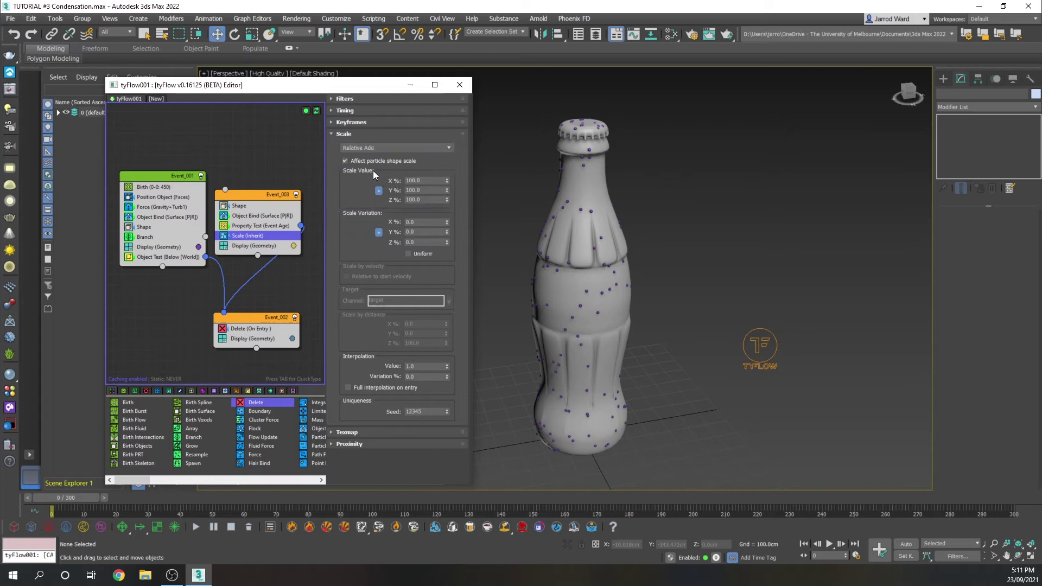
{"action": "left_click_drag", "start_coordinate": [427, 181], "coordinate": [378, 182]}
{"action": "type", "text": "92"}
{"action": "key", "text": "Tab"}
{"action": "left_click_drag", "start_coordinate": [435, 485], "coordinate": [435, 462]}
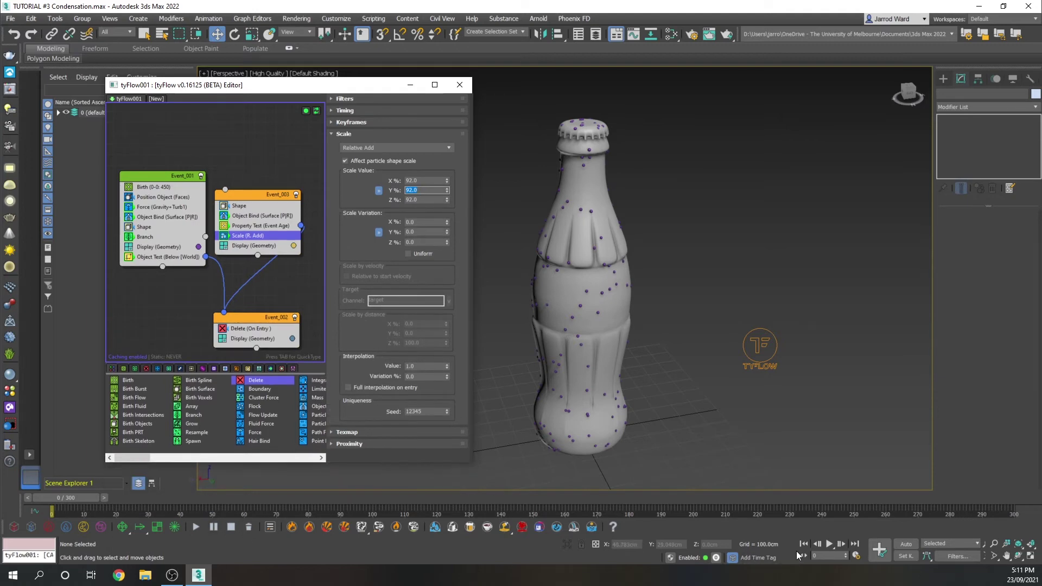
{"action": "left_click", "coordinate": [829, 544]}
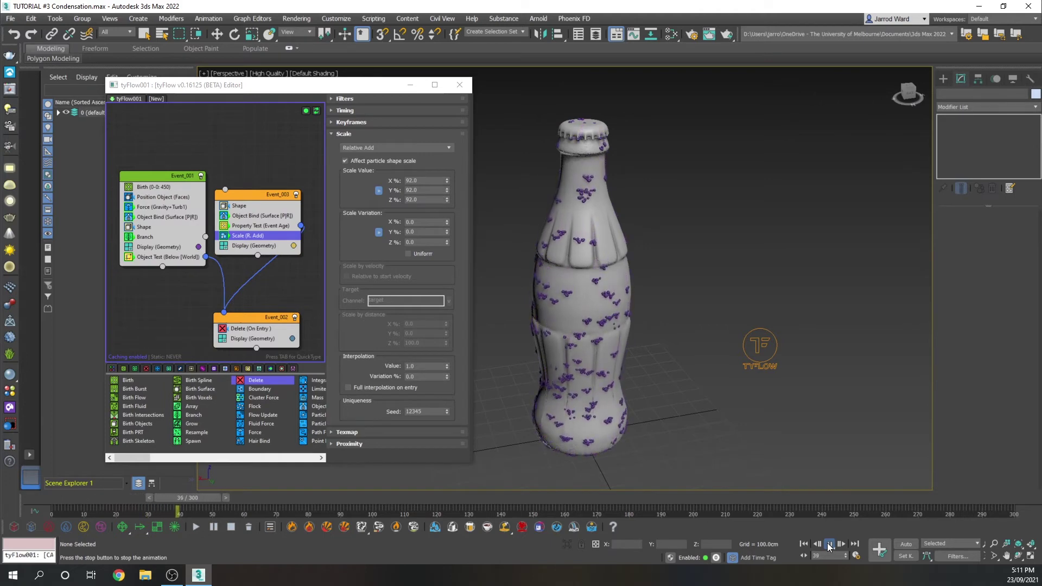
Wire Event_001's Branch output into Event_003 and replay the simulation from the first frame.
{"action": "left_click", "coordinate": [829, 545]}
{"action": "left_click_drag", "start_coordinate": [206, 237], "coordinate": [268, 193]}
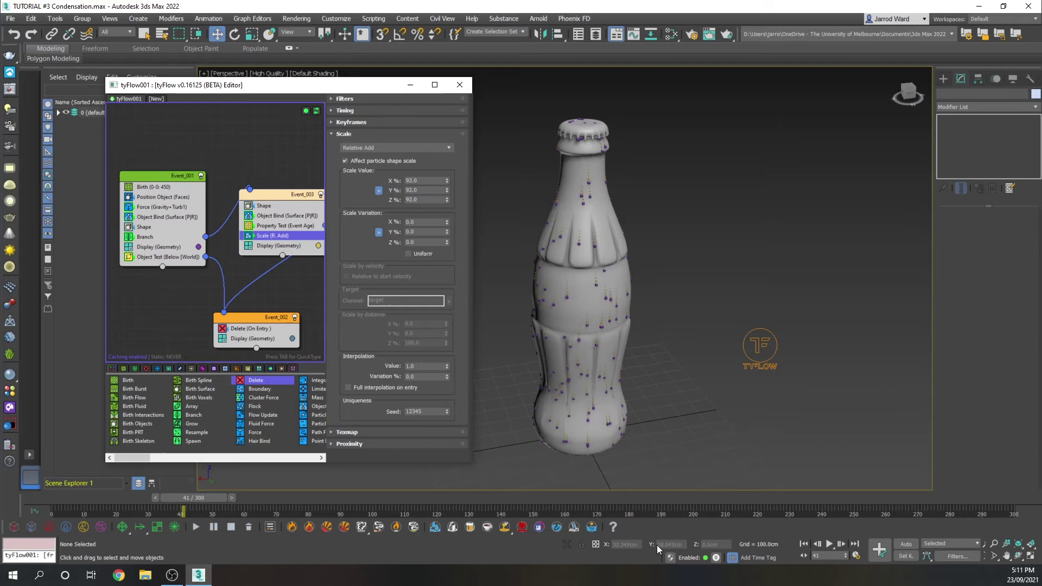
{"action": "left_click", "coordinate": [804, 544]}
{"action": "left_click", "coordinate": [829, 544]}
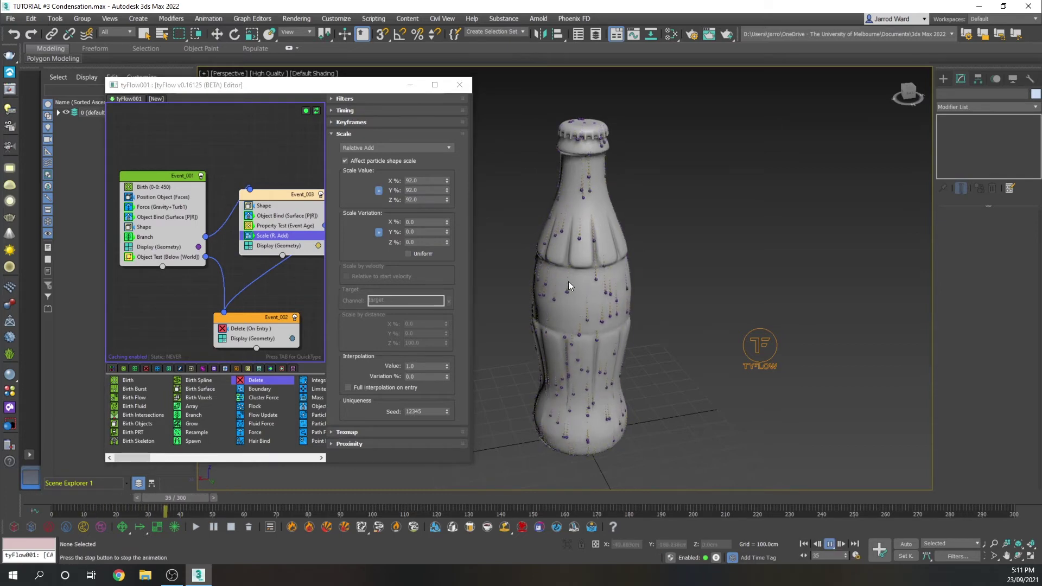
Inspect the trailing droplets on the bottle, then stop and rewind the simulation to frame 0.
{"action": "scroll", "coordinate": [587, 241], "scroll_direction": "up", "scroll_amount": 2}
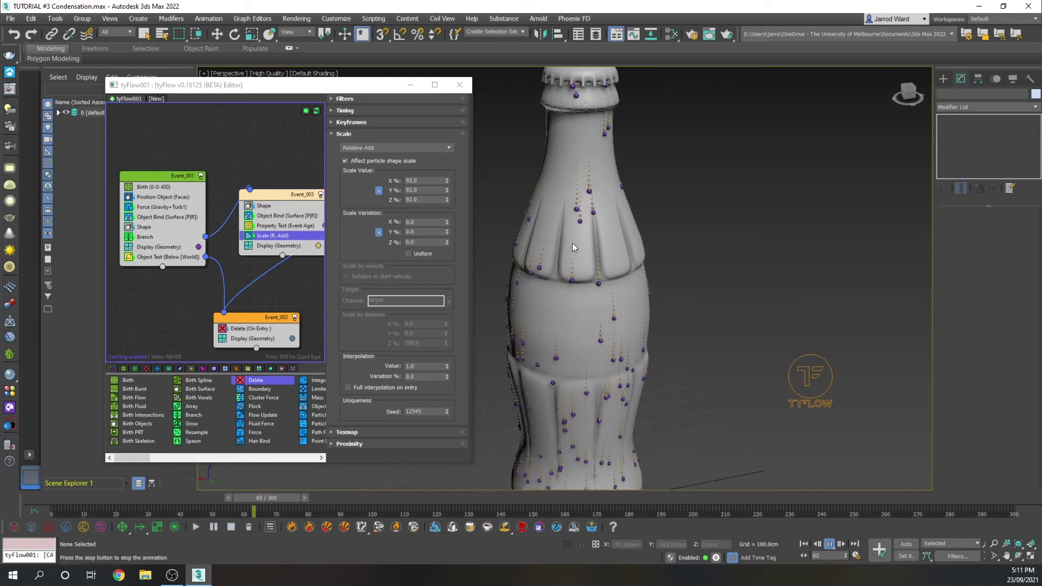
{"action": "key", "text": "slash"}
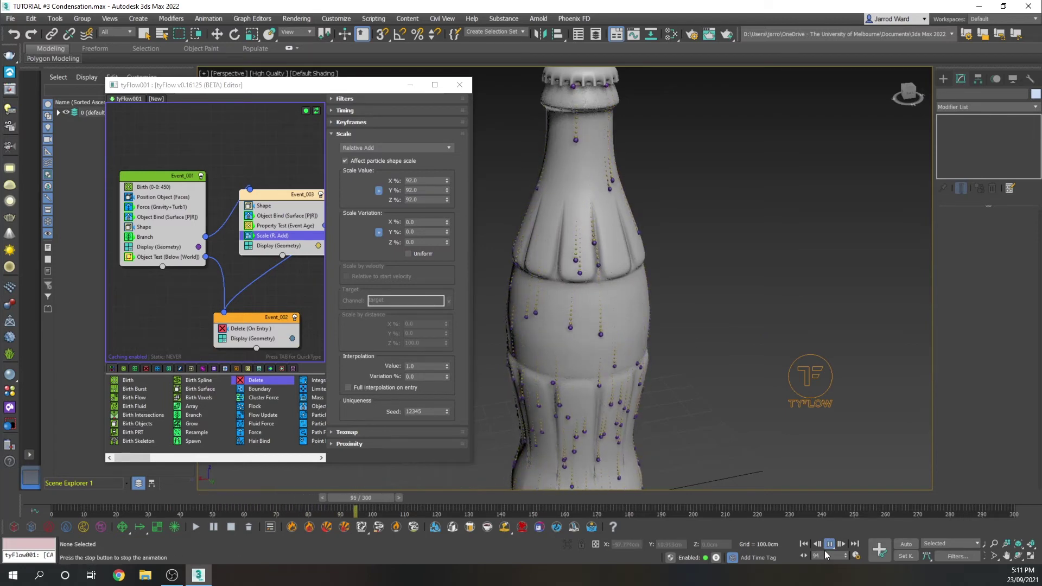
{"action": "key", "text": "w"}
{"action": "scroll", "coordinate": [616, 336], "scroll_direction": "down", "scroll_amount": 3}
{"action": "left_click", "coordinate": [804, 543]}
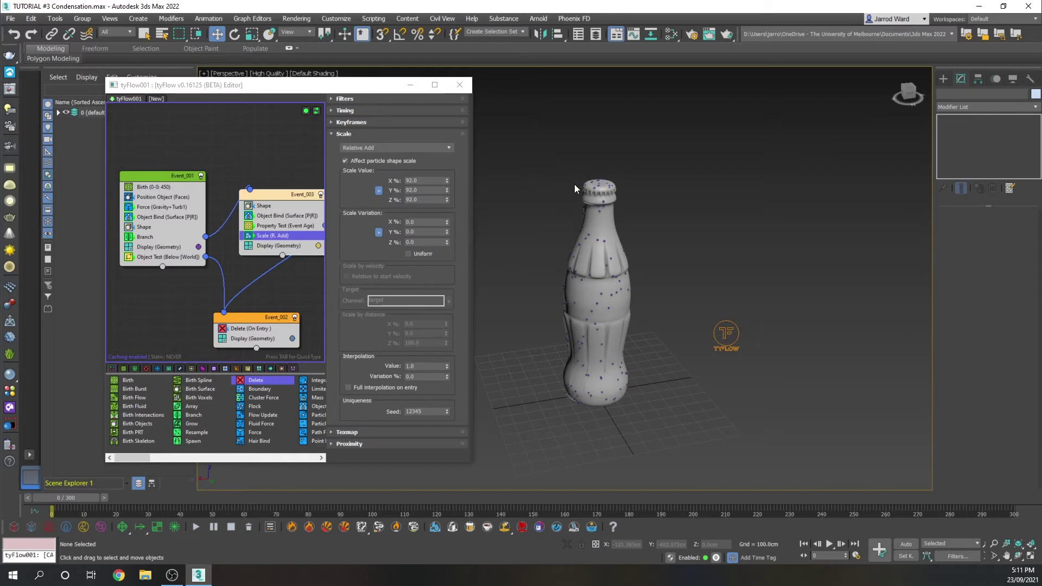
{"action": "left_click", "coordinate": [943, 79]}
Place a second tyFlow, tyFlow002, and open its flow editor beside the bottle.
{"action": "left_click", "coordinate": [1016, 214]}
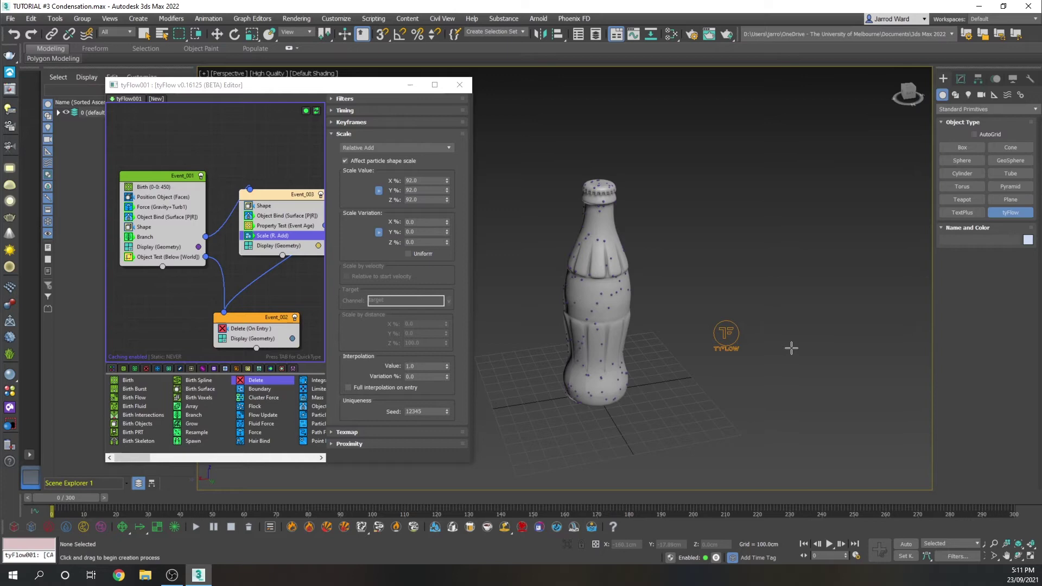
{"action": "left_click", "coordinate": [791, 348]}
{"action": "right_click", "coordinate": [804, 357]}
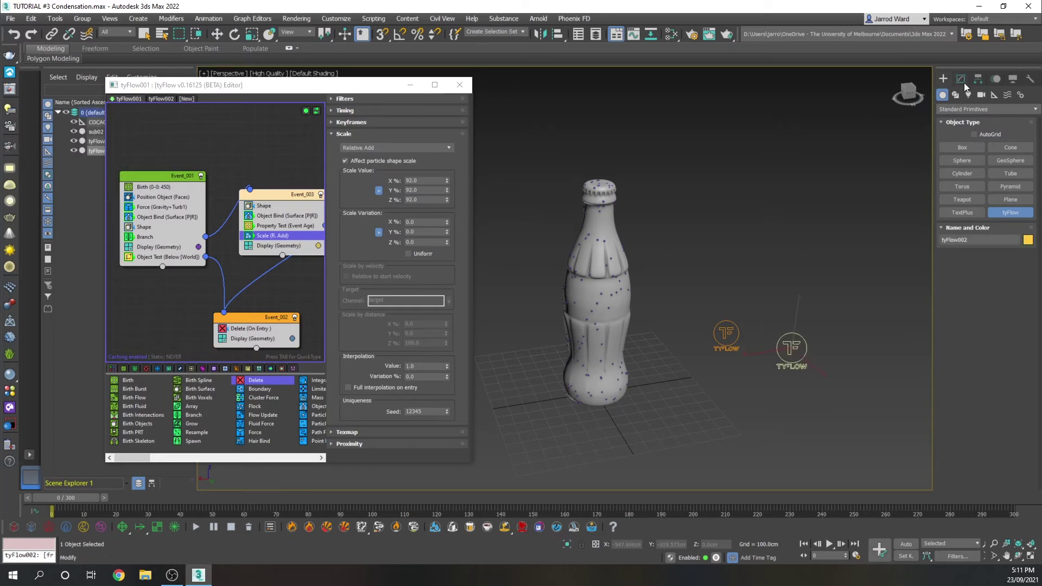
{"action": "left_click", "coordinate": [960, 79]}
{"action": "left_click", "coordinate": [980, 240]}
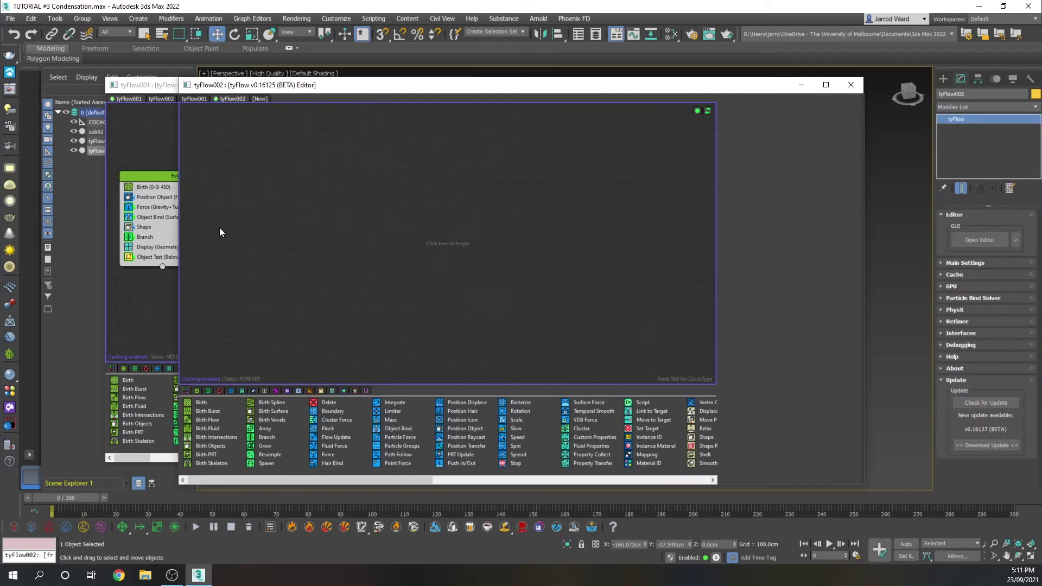
{"action": "left_click_drag", "start_coordinate": [866, 266], "coordinate": [542, 263]}
Start a new event with a Birth operator set to End 0 and Total 80000.
{"action": "left_click_drag", "start_coordinate": [203, 402], "coordinate": [232, 203]}
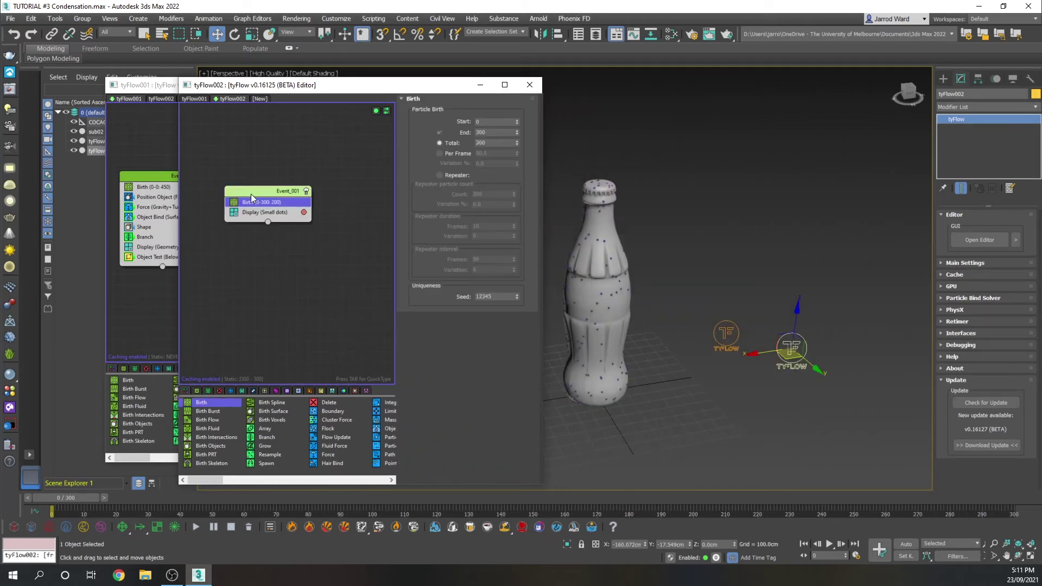
{"action": "double_click", "coordinate": [493, 132]}
{"action": "type", "text": "0"}
{"action": "left_click", "coordinate": [486, 122]}
{"action": "double_click", "coordinate": [496, 141]}
{"action": "type", "text": "8"}
{"action": "left_click", "coordinate": [488, 133]}
Add a Particle Force operator to tyFlow002's Event_001 using tyFlow001 as source particles.
{"action": "key", "text": "Tab"}
{"action": "type", "text": "as"}
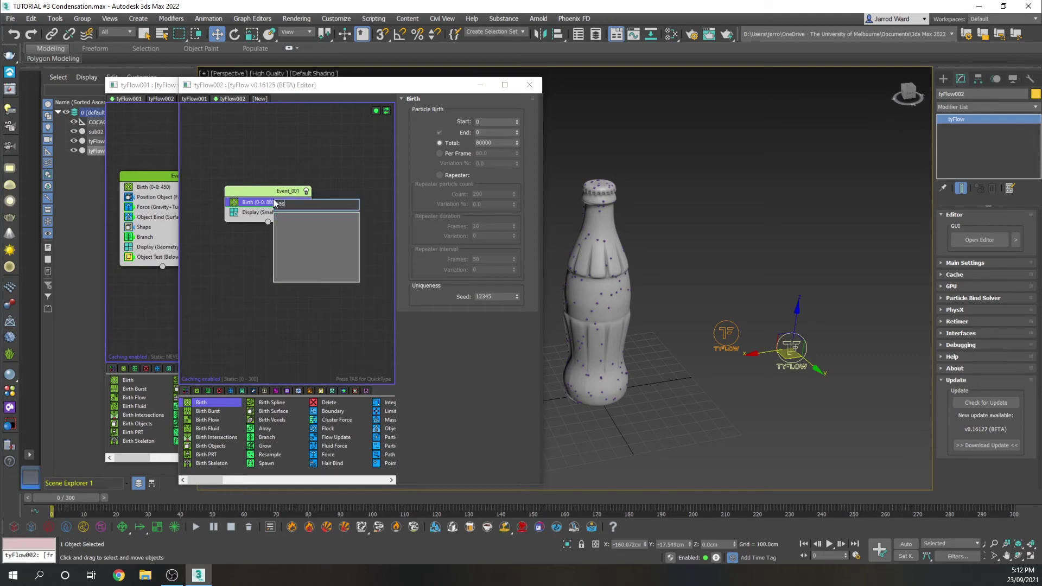
{"action": "key", "text": "BackSpace"}
{"action": "key", "text": "BackSpace"}
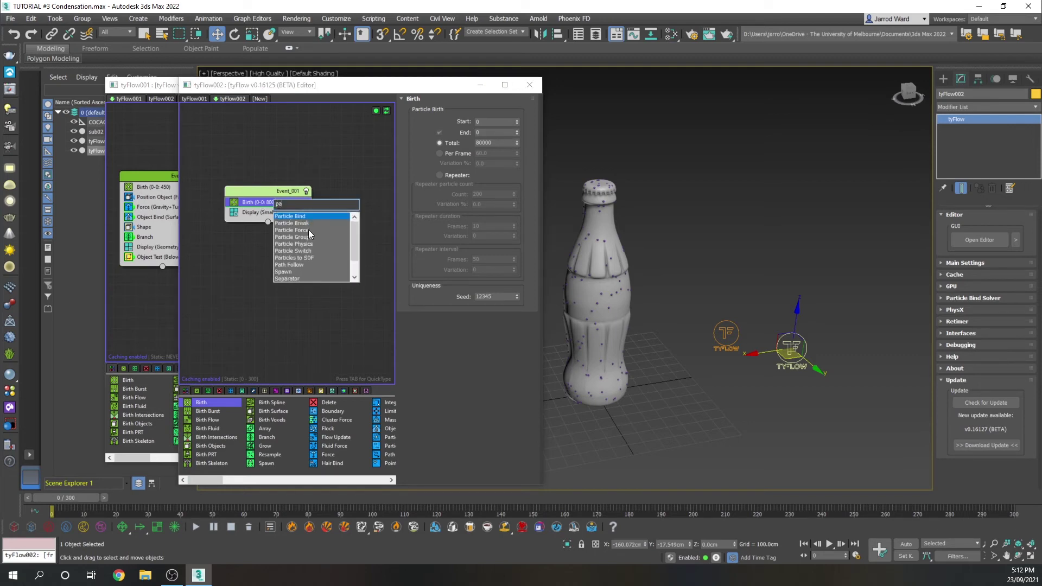
{"action": "left_click", "coordinate": [307, 231]}
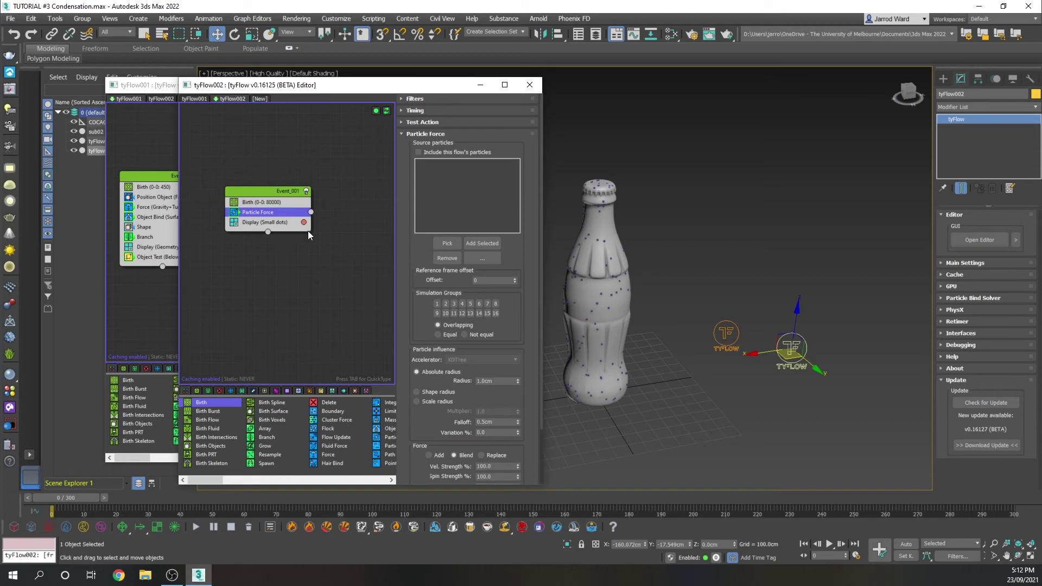
{"action": "left_click_drag", "start_coordinate": [318, 87], "coordinate": [367, 90]}
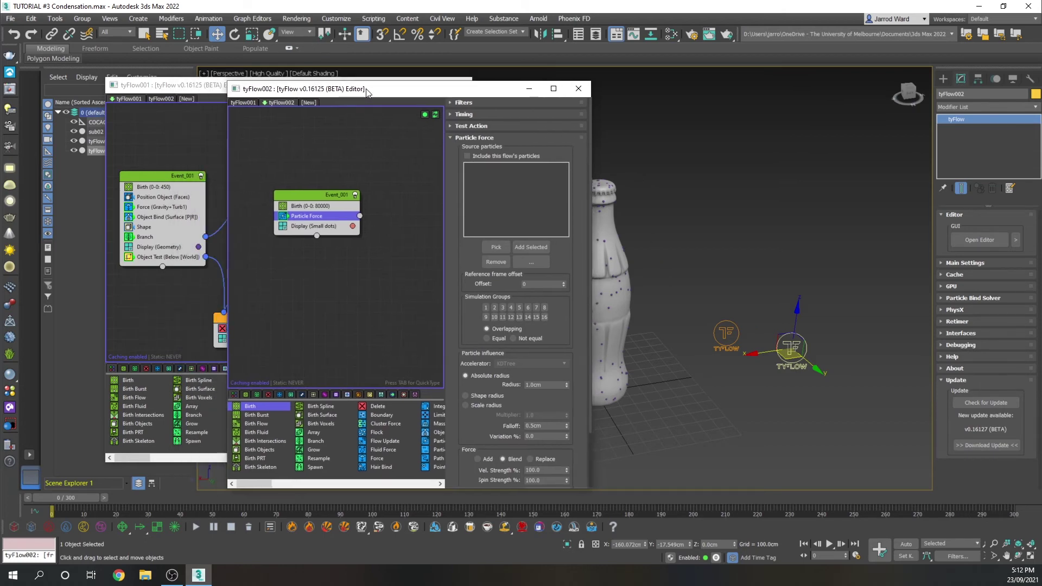
{"action": "left_click", "coordinate": [497, 247]}
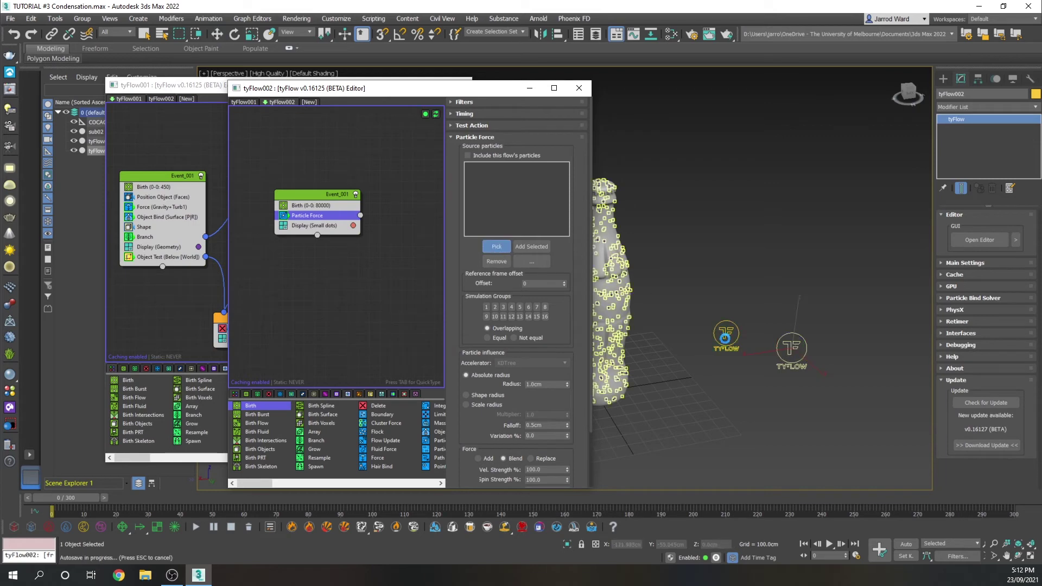
{"action": "left_click", "coordinate": [726, 334]}
{"action": "left_click", "coordinate": [726, 333]}
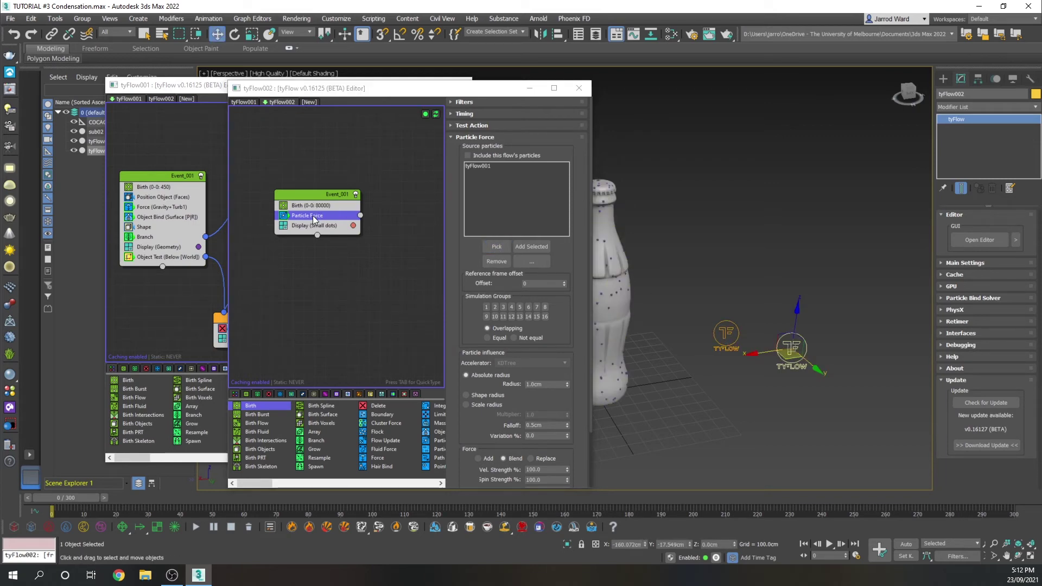
Add a Position Object operator that emits the particles from the faces of bottle sub02.
{"action": "left_click", "coordinate": [313, 216]}
{"action": "key", "text": "Tab"}
{"action": "type", "text": "pos"}
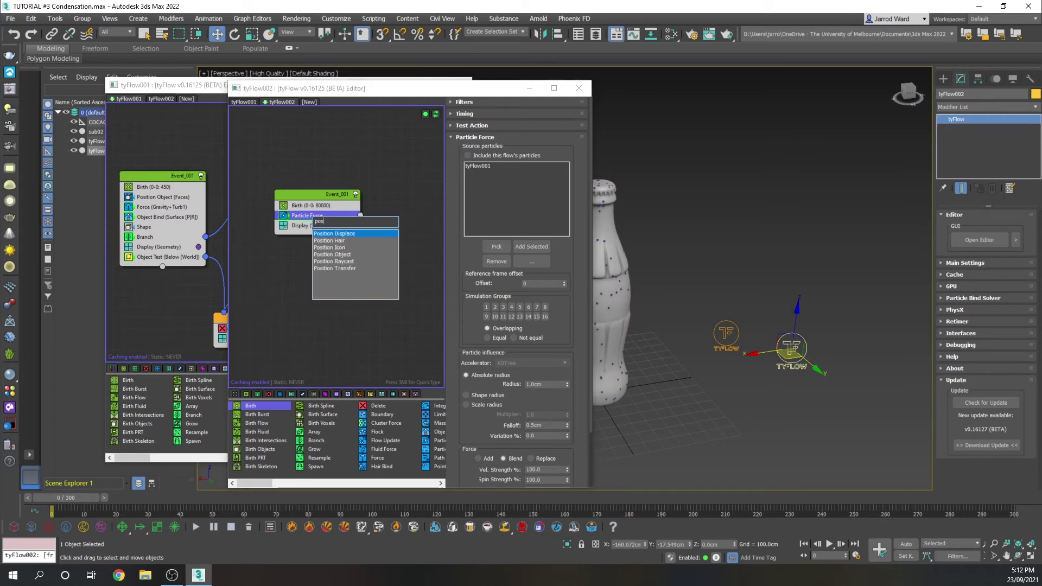
{"action": "left_click", "coordinate": [333, 255]}
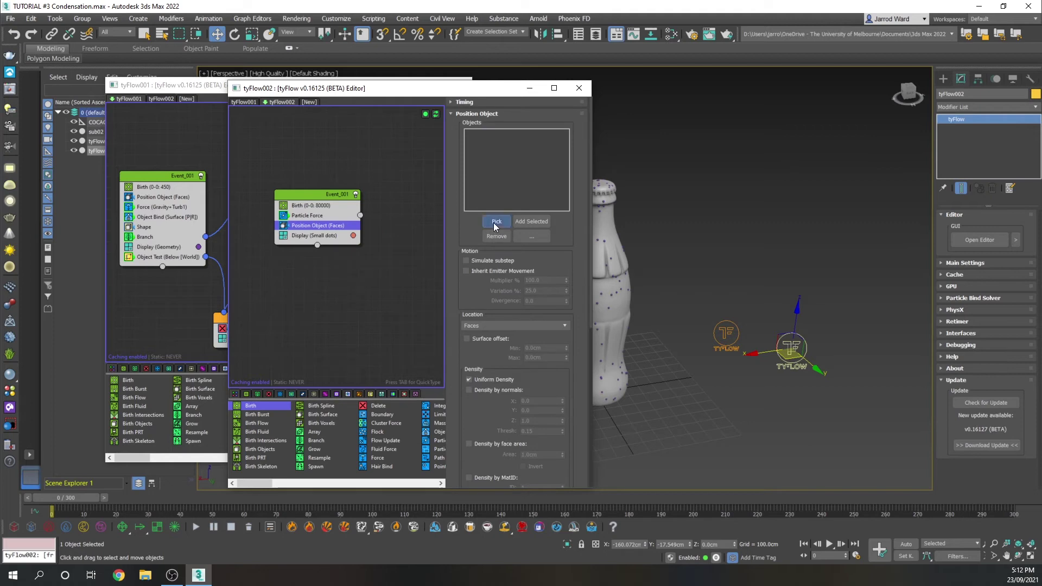
{"action": "left_click", "coordinate": [493, 223]}
{"action": "left_click", "coordinate": [614, 242]}
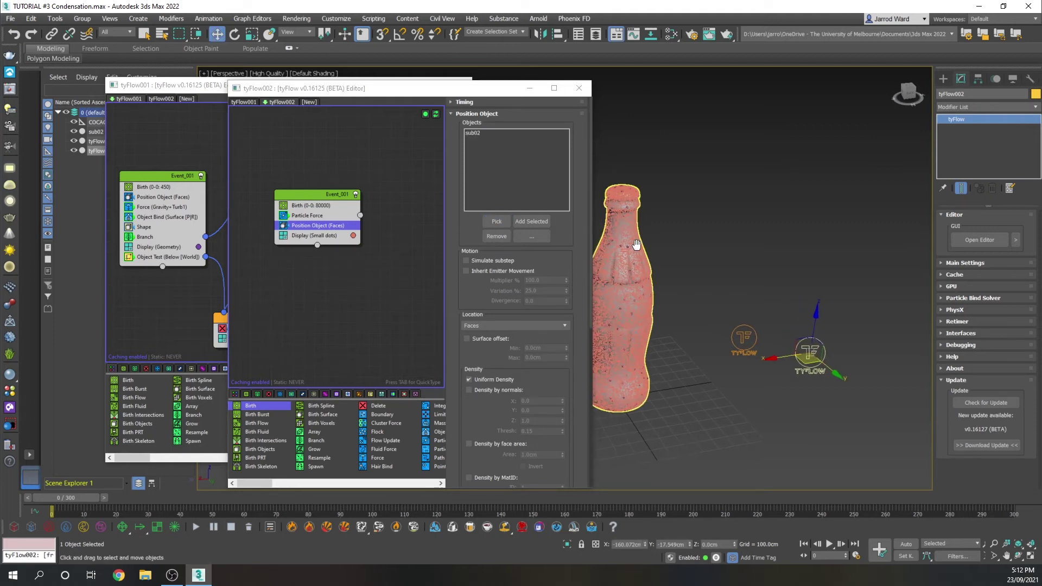
{"action": "middle_click_drag", "start_coordinate": [636, 245], "coordinate": [680, 239]}
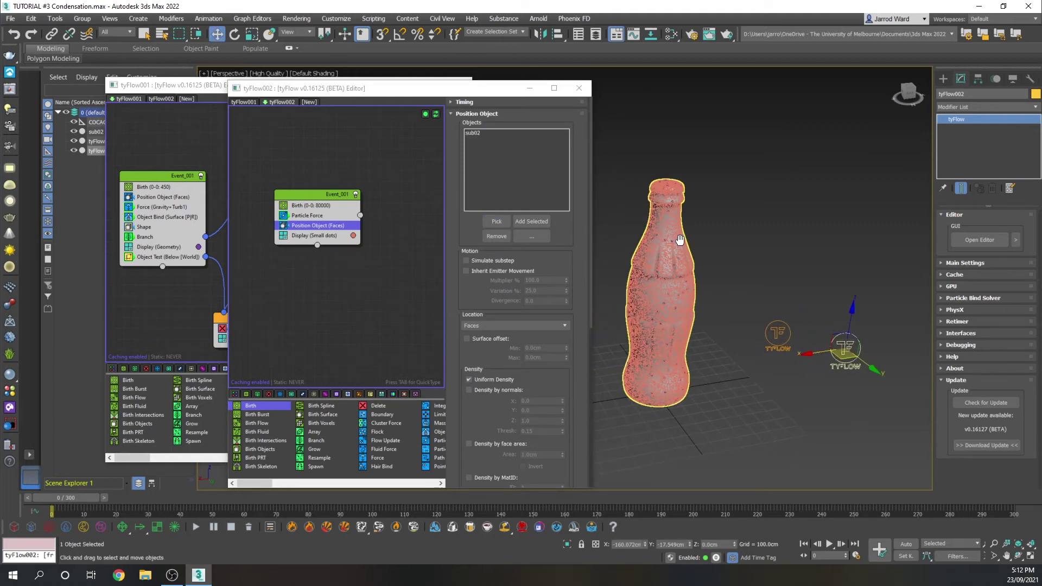
{"action": "left_click", "coordinate": [328, 226]}
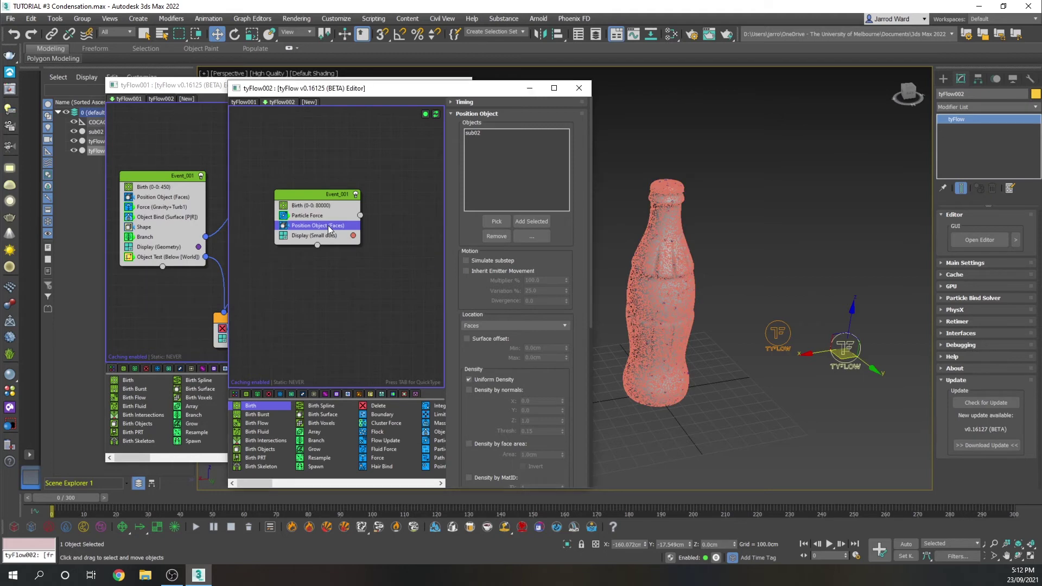
Add a Property Test below Position Object and wire it to a new Delete event.
{"action": "key", "text": "Tab"}
{"action": "type", "text": "pr"}
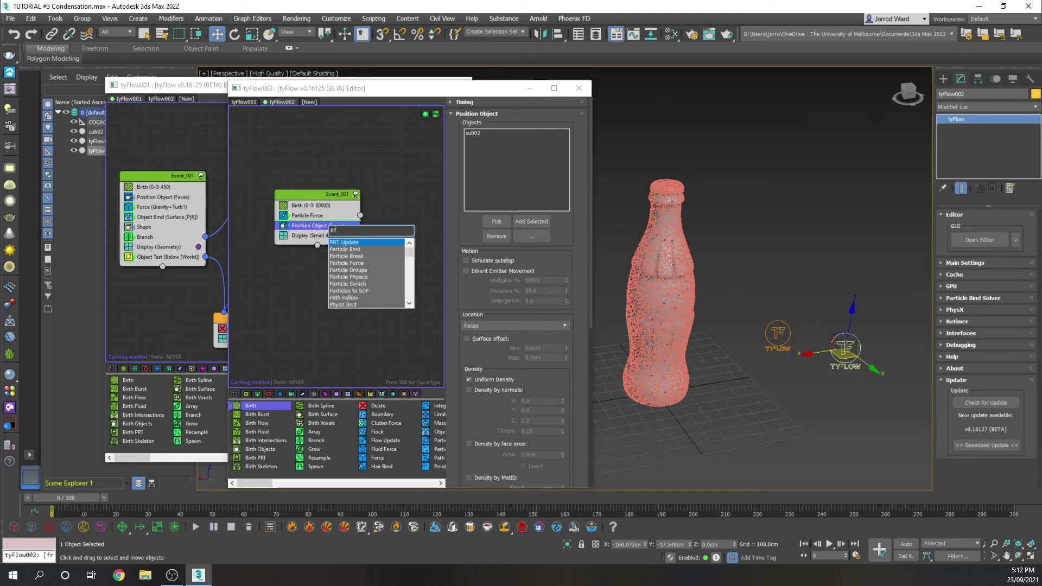
{"action": "type", "text": "o"}
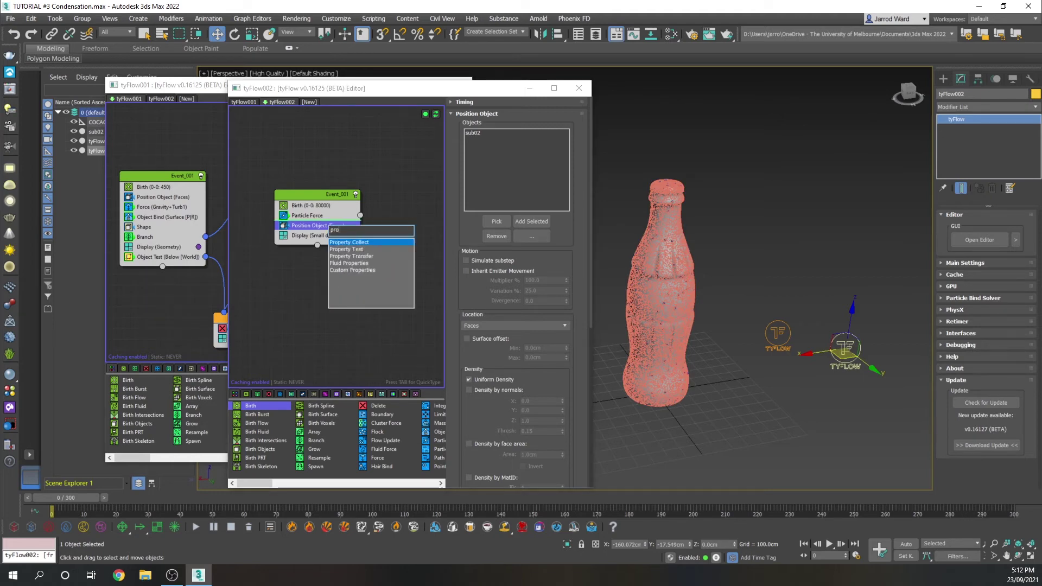
{"action": "left_click", "coordinate": [360, 249]}
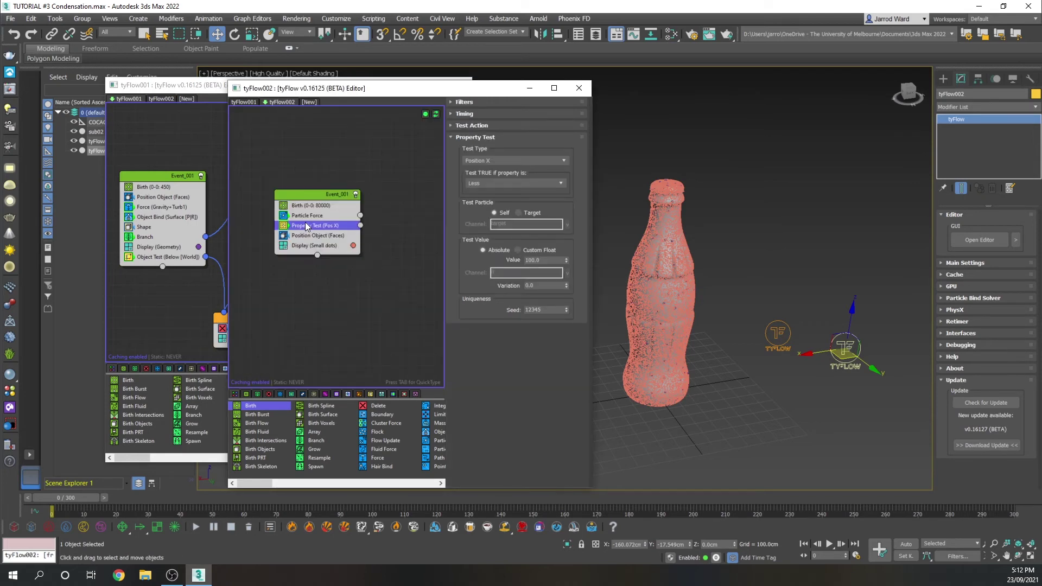
{"action": "left_click_drag", "start_coordinate": [308, 226], "coordinate": [306, 238]}
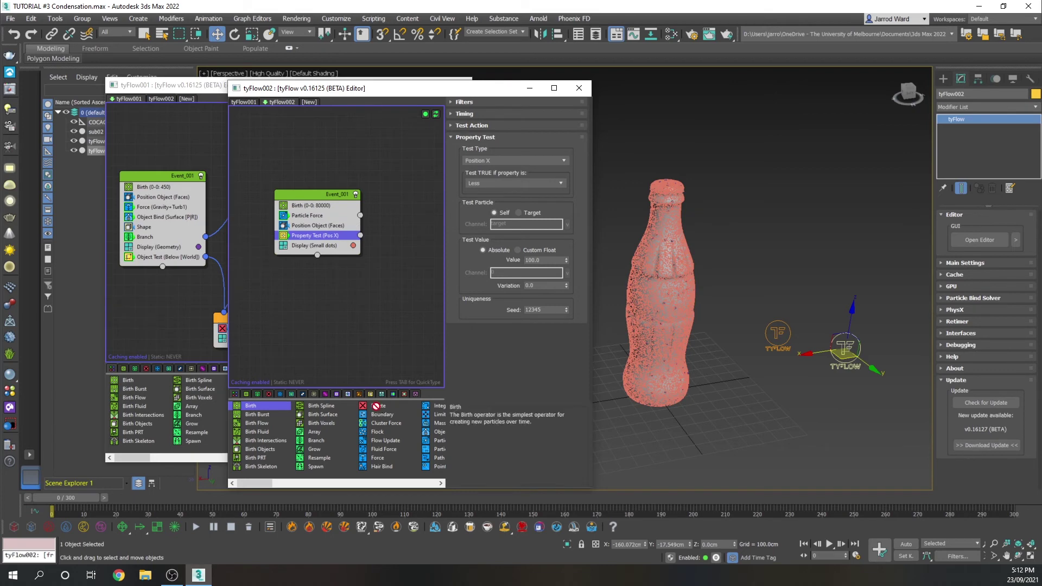
{"action": "left_click_drag", "start_coordinate": [378, 406], "coordinate": [383, 325]}
{"action": "left_click_drag", "start_coordinate": [360, 235], "coordinate": [385, 311]}
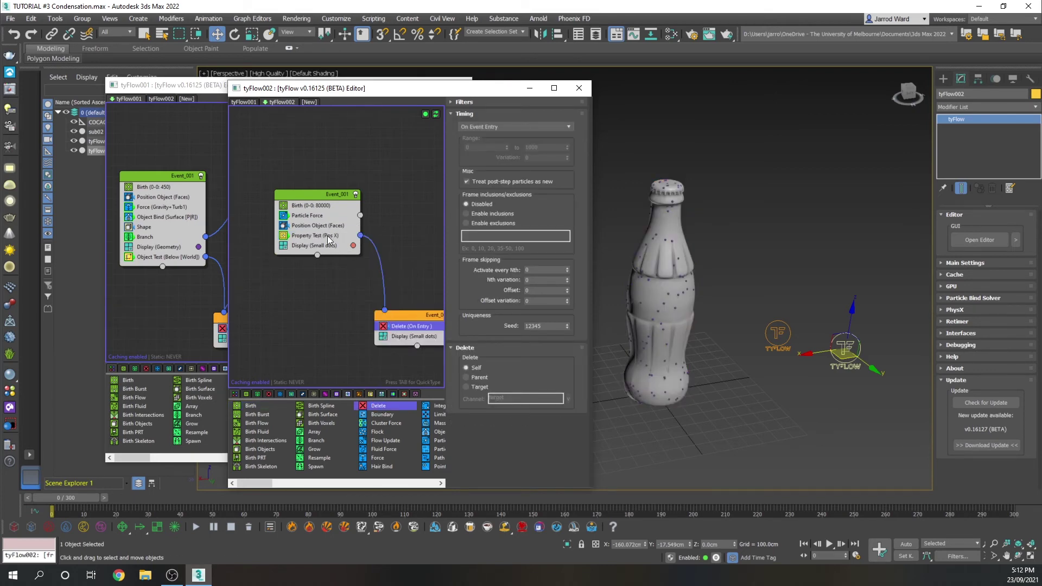
{"action": "left_click", "coordinate": [327, 236]}
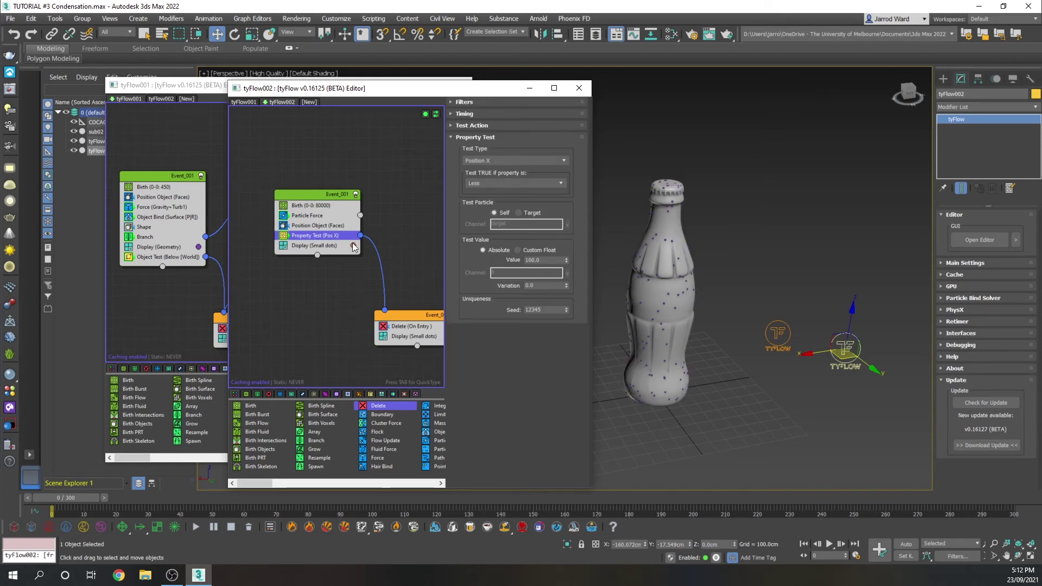
Set the Property Test to Velocity Magnitude, Greater than, value 0.0.
{"action": "left_click", "coordinate": [509, 161]}
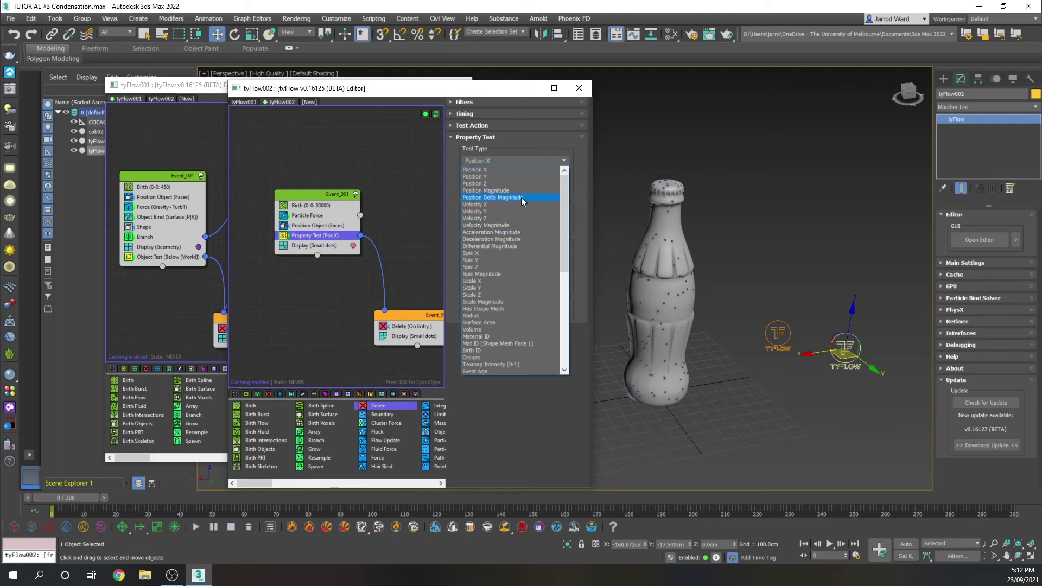
{"action": "scroll", "coordinate": [527, 271], "scroll_direction": "down", "scroll_amount": 2}
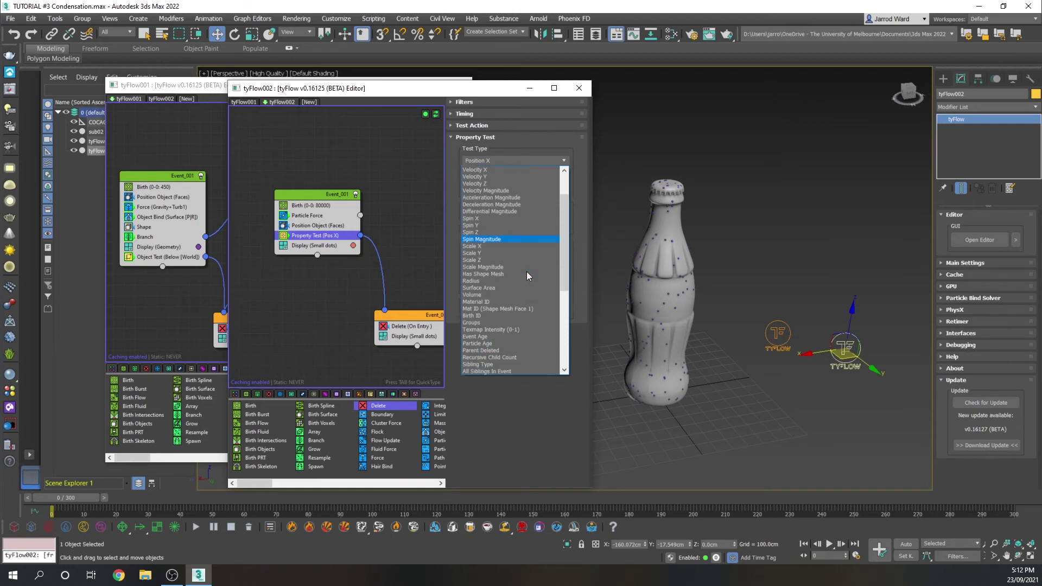
{"action": "scroll", "coordinate": [527, 277], "scroll_direction": "down", "scroll_amount": 8}
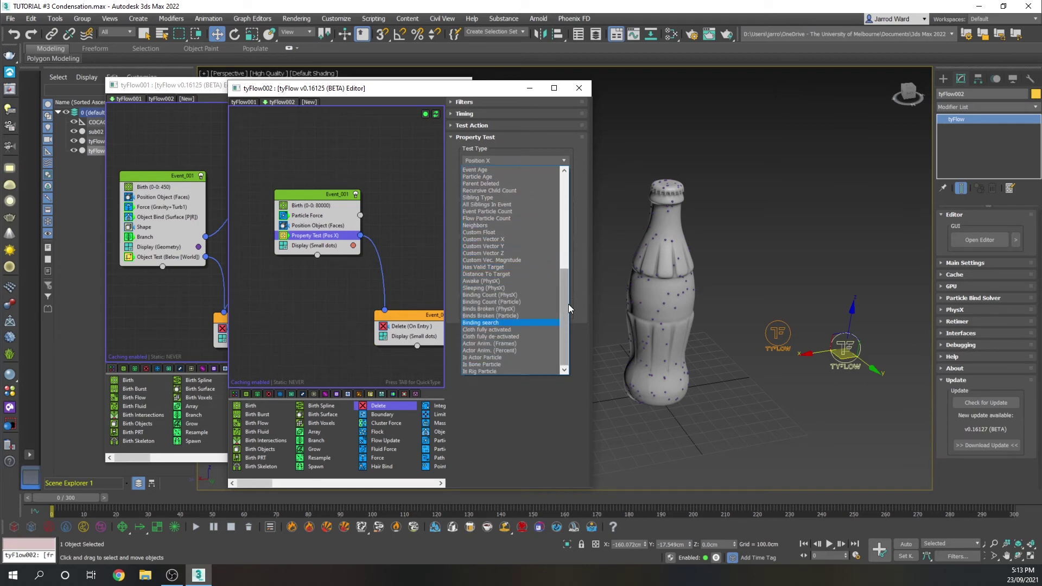
{"action": "left_click_drag", "start_coordinate": [569, 304], "coordinate": [564, 187]}
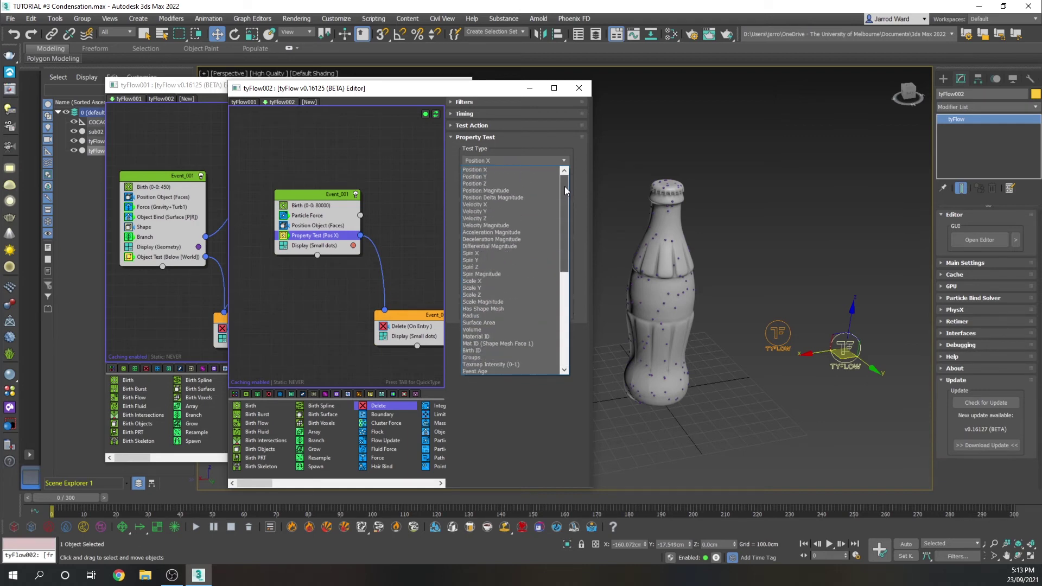
{"action": "left_click", "coordinate": [511, 226]}
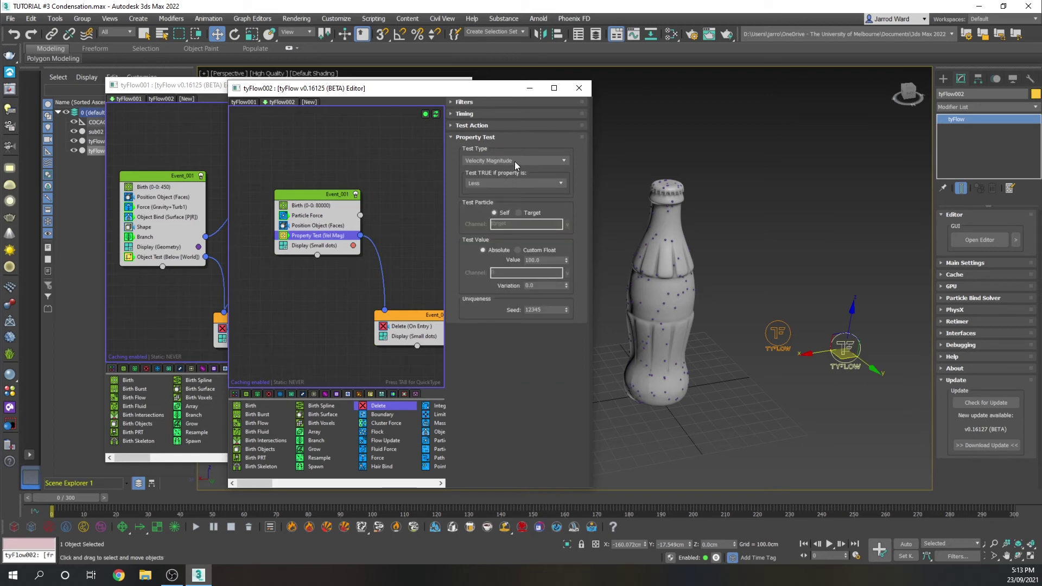
{"action": "left_click", "coordinate": [505, 183]}
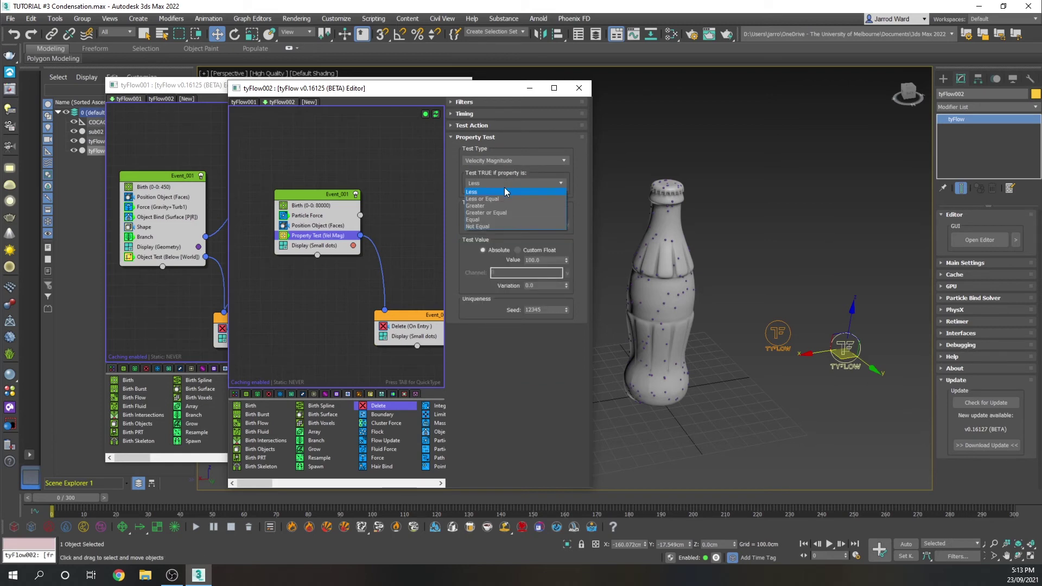
{"action": "left_click", "coordinate": [496, 206]}
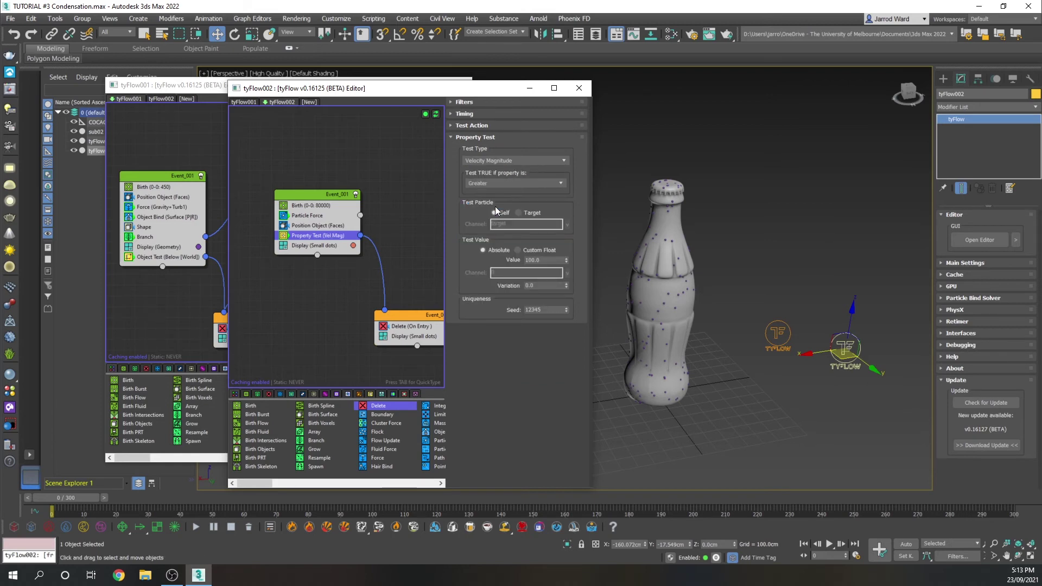
{"action": "double_click", "coordinate": [547, 260]}
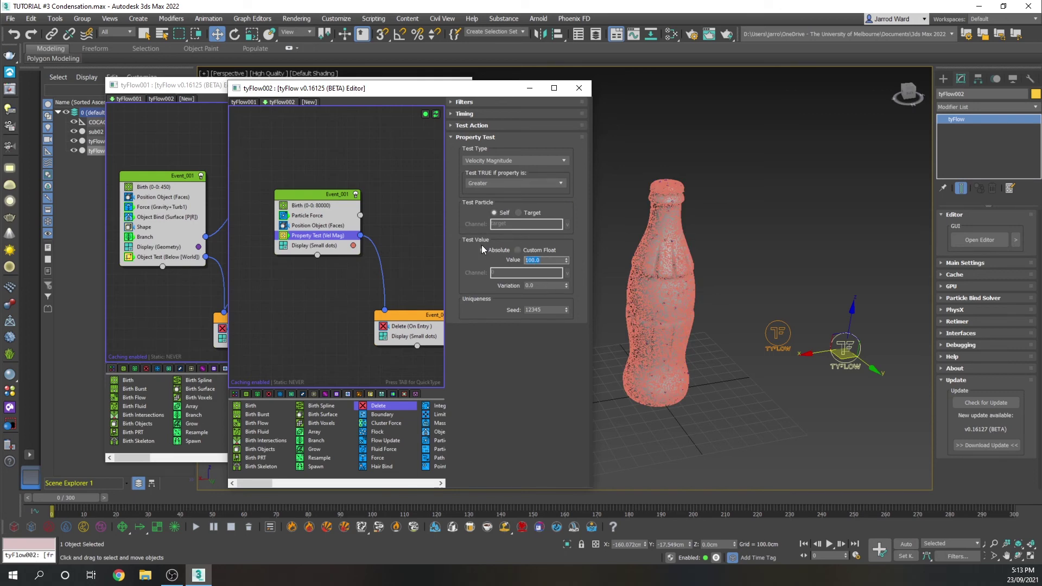
{"action": "type", "text": "0"}
{"action": "left_click", "coordinate": [536, 286]}
Add a Shape operator making each particle a Sphere (LowRes) at 35% scale.
{"action": "key", "text": "Tab"}
{"action": "type", "text": "sha"}
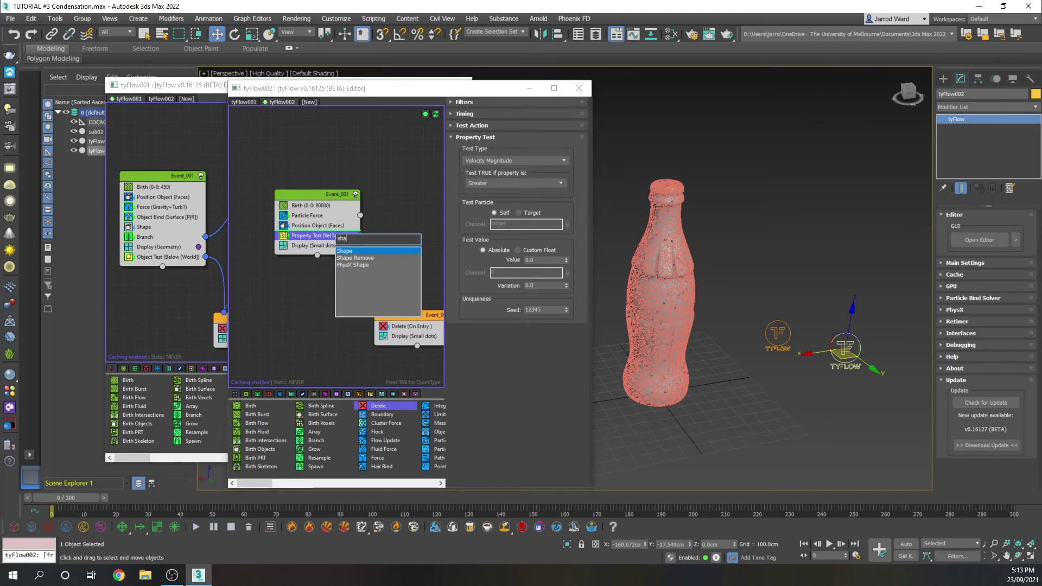
{"action": "left_click", "coordinate": [344, 251]}
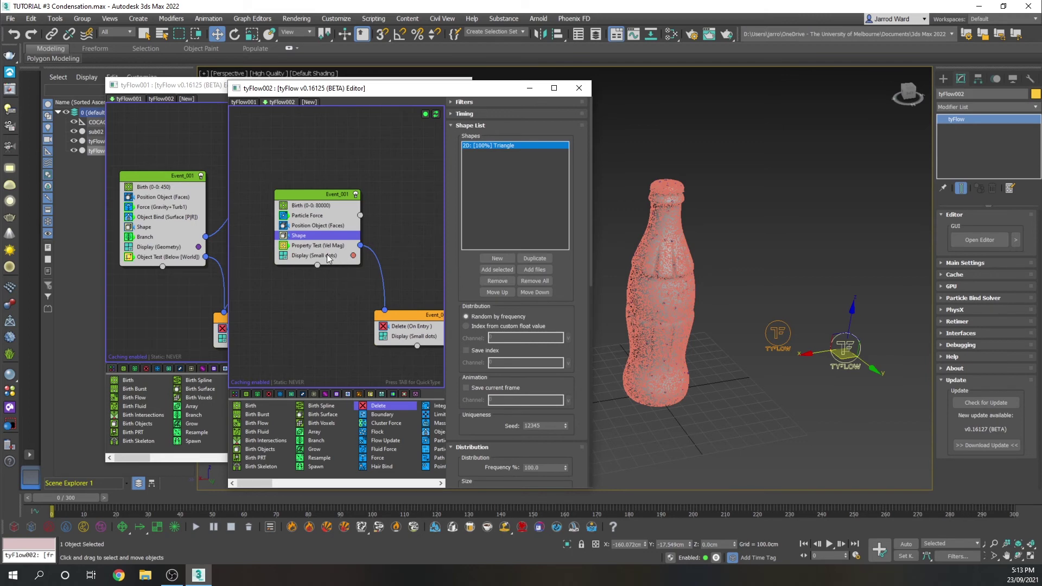
{"action": "left_click_drag", "start_coordinate": [321, 236], "coordinate": [316, 250]}
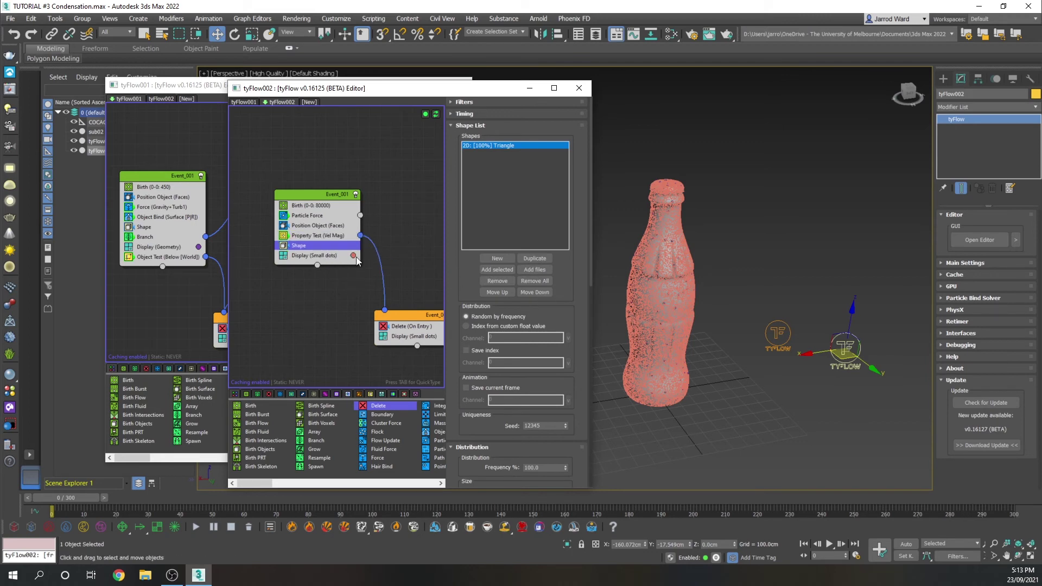
{"action": "scroll", "coordinate": [588, 279], "scroll_direction": "down", "scroll_amount": 5}
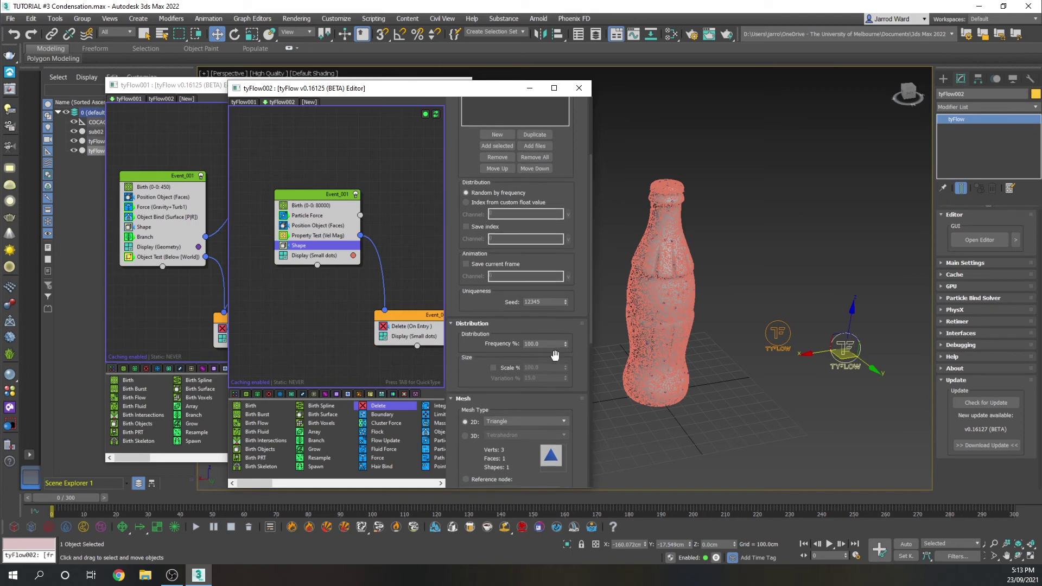
{"action": "left_click", "coordinate": [502, 436]}
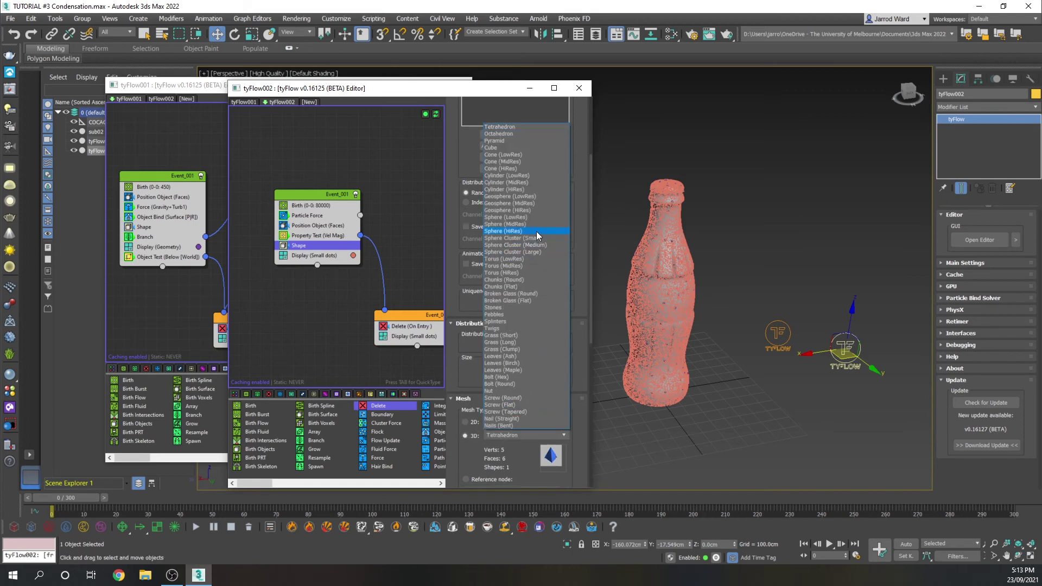
{"action": "left_click", "coordinate": [534, 217]}
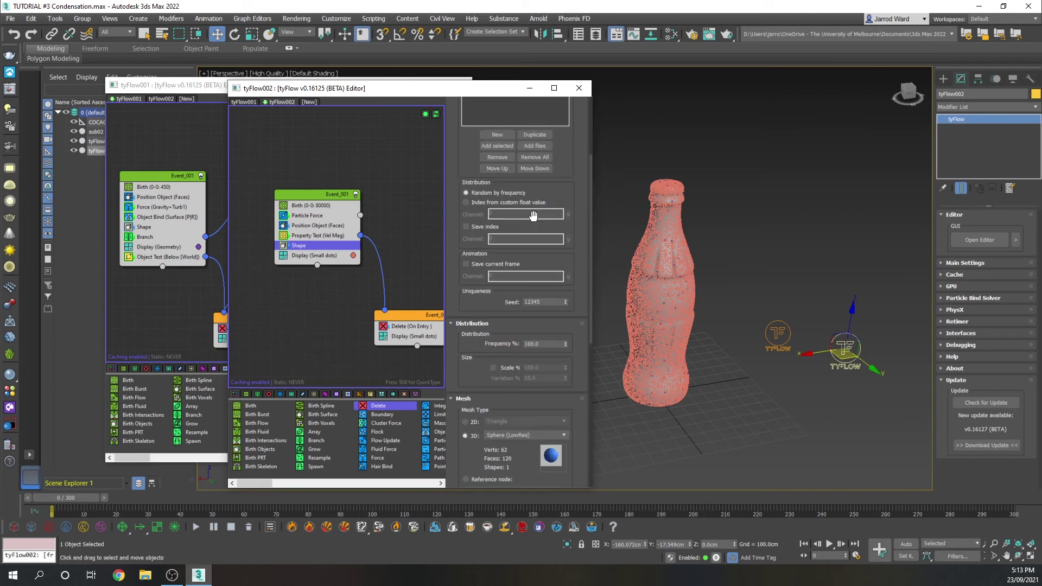
{"action": "left_click", "coordinate": [493, 367]}
{"action": "double_click", "coordinate": [546, 368]}
{"action": "type", "text": "35"}
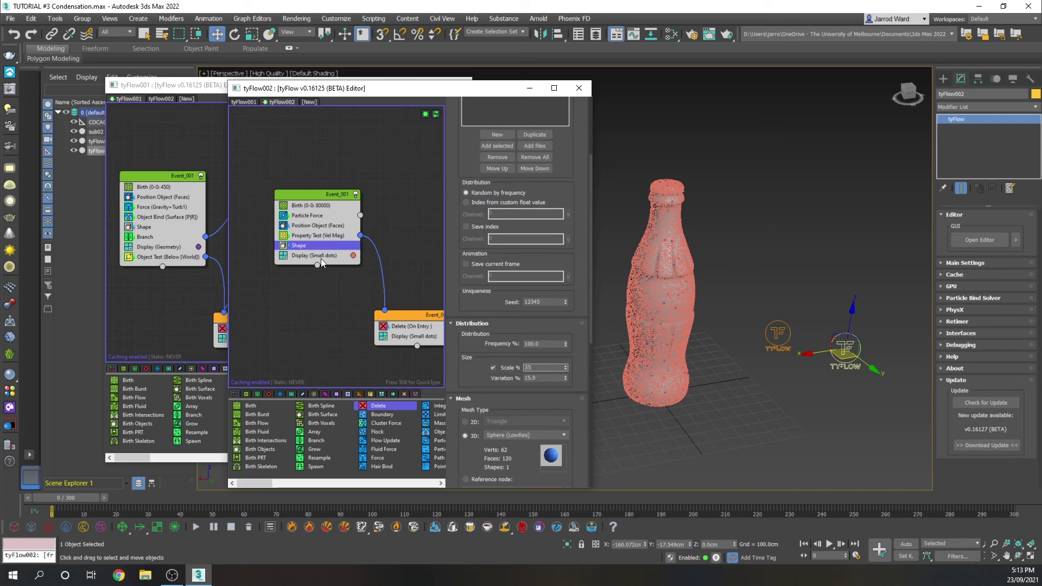
Set the Display operator's type to Geometry so the droplets render as real spheres.
{"action": "left_click", "coordinate": [321, 256]}
{"action": "left_click", "coordinate": [514, 125]}
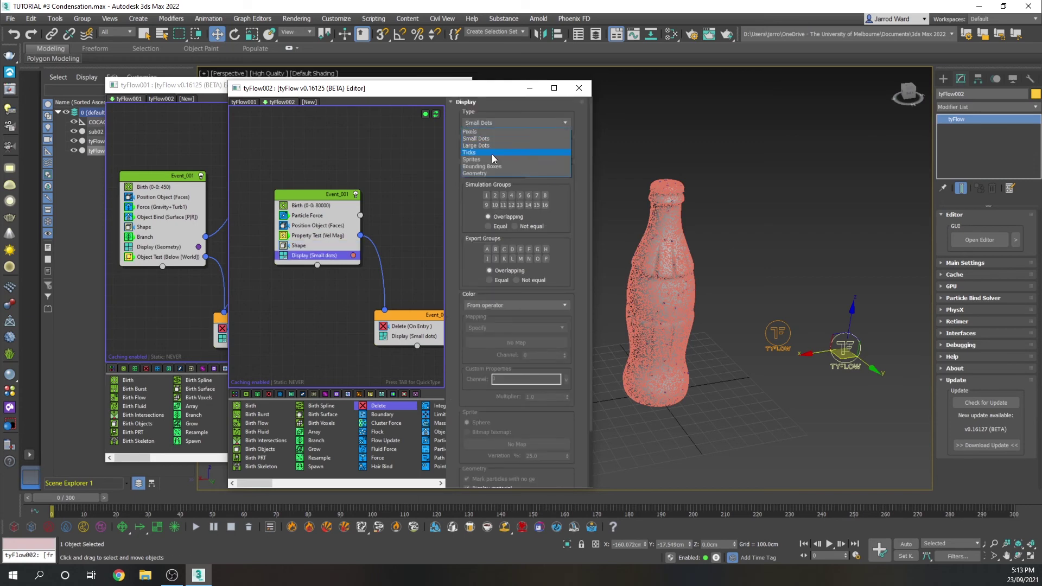
{"action": "left_click", "coordinate": [478, 174]}
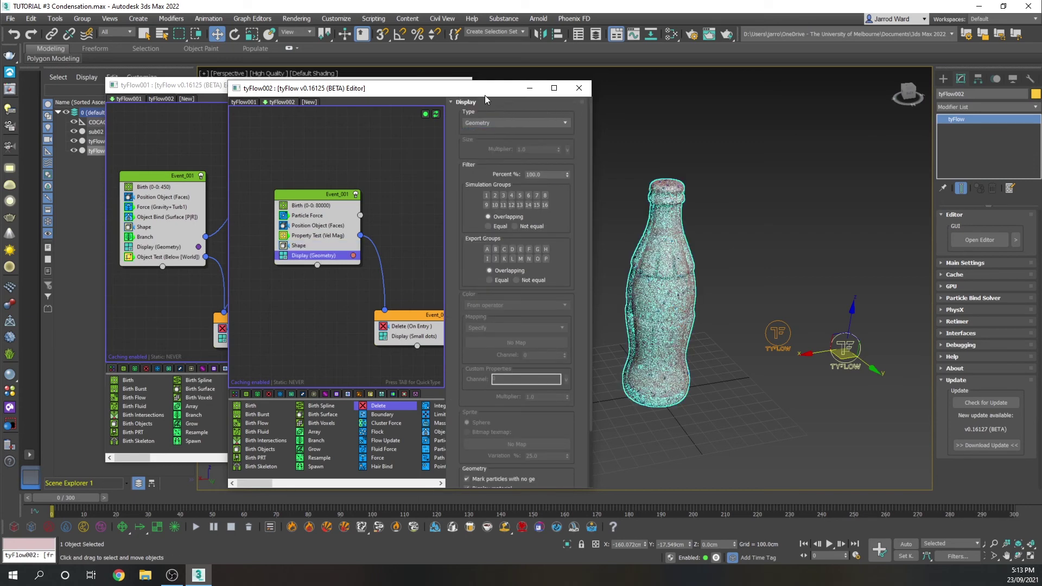
{"action": "left_click", "coordinate": [515, 77]}
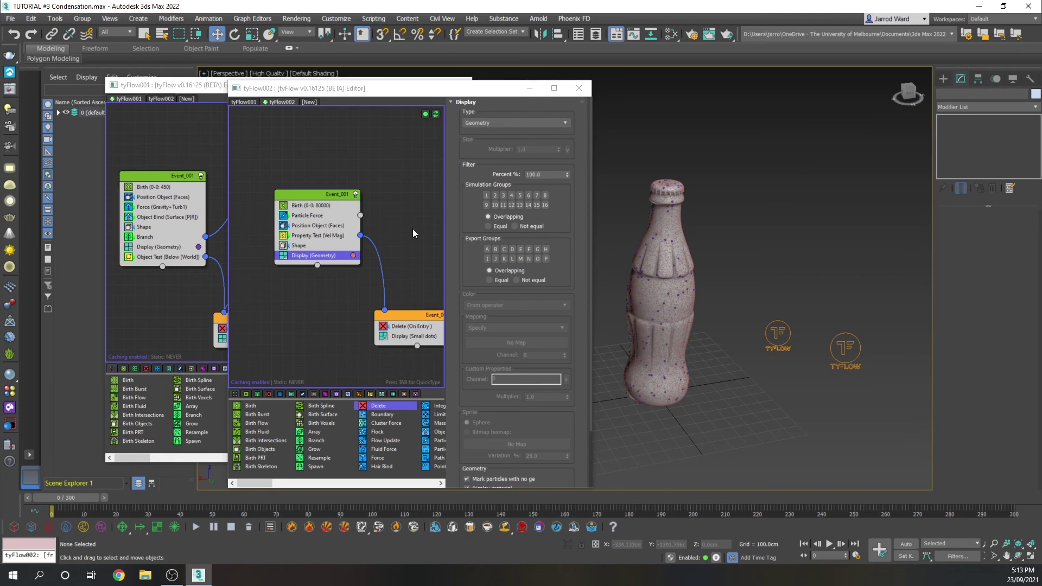
Move the Delete event aside and give the droplets a light cyan water display colour.
{"action": "left_click_drag", "start_coordinate": [413, 315], "coordinate": [380, 311]}
{"action": "left_click", "coordinate": [354, 255]}
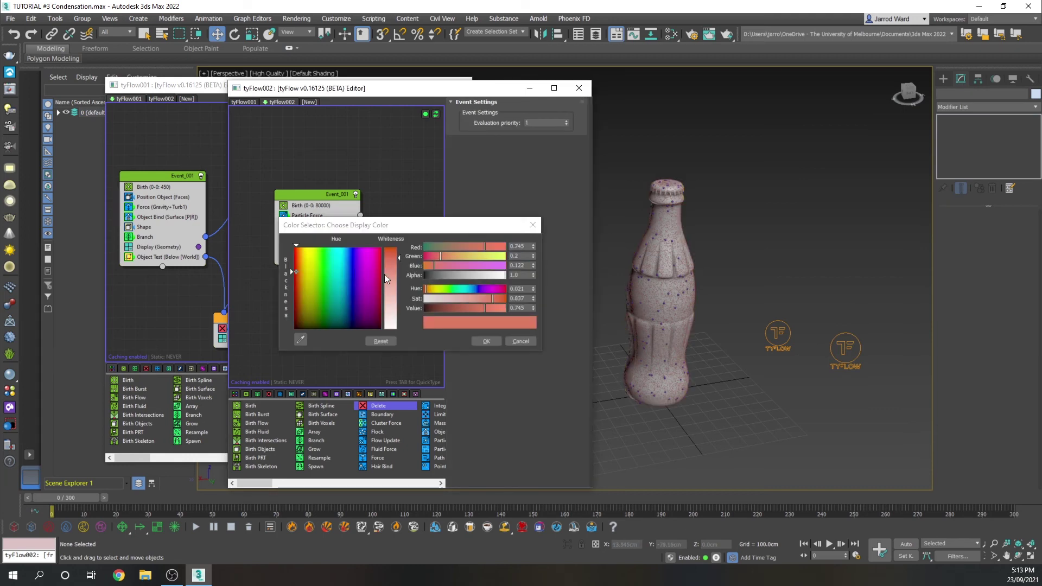
{"action": "left_click", "coordinate": [342, 269]}
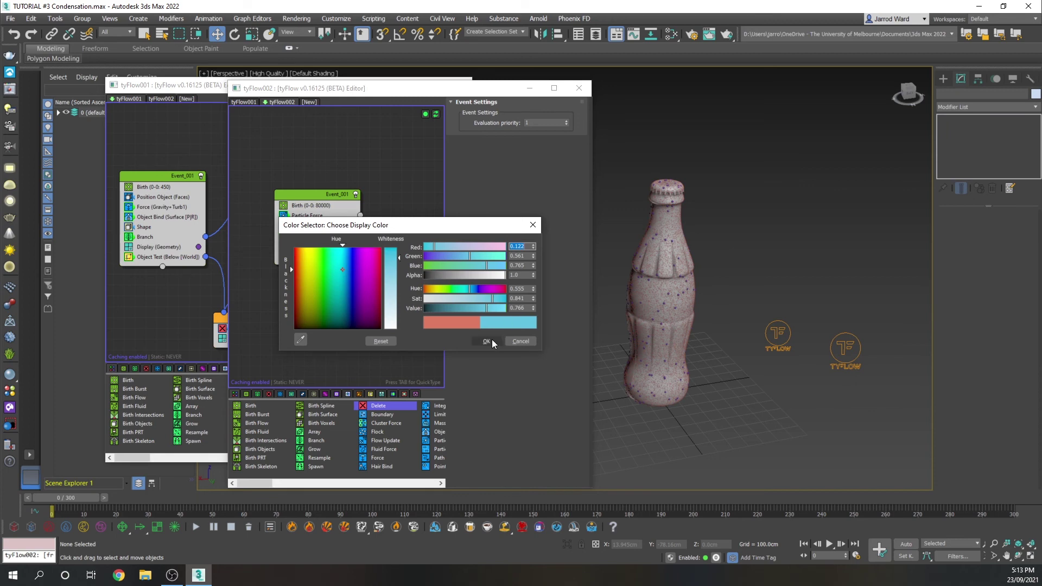